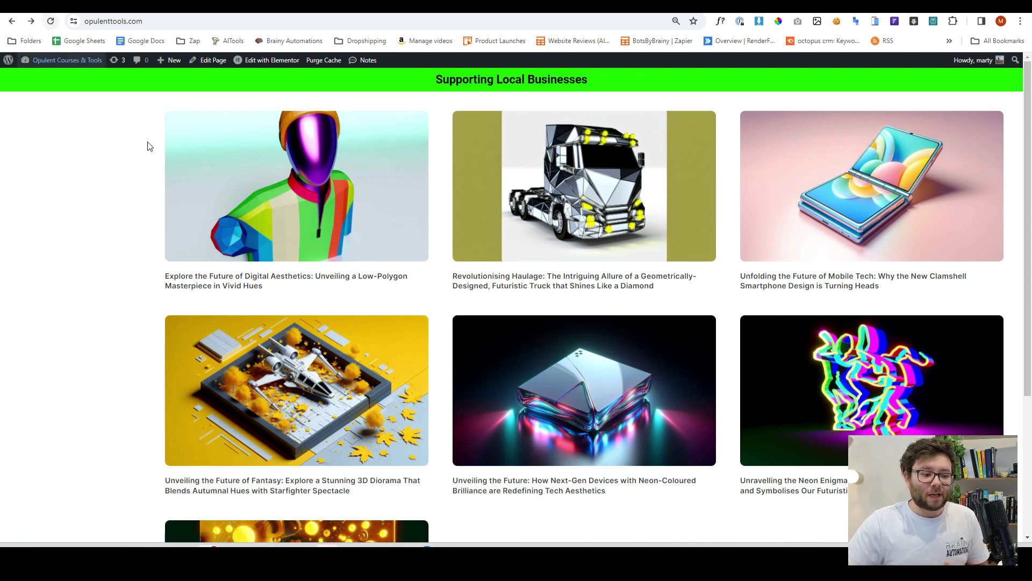
Reload opulenttools.com to see the newest image posts, then return to the Pabbly Connect dashboard.
scroll(407, 251, "down", 1)
scroll(407, 251, "up", 1)
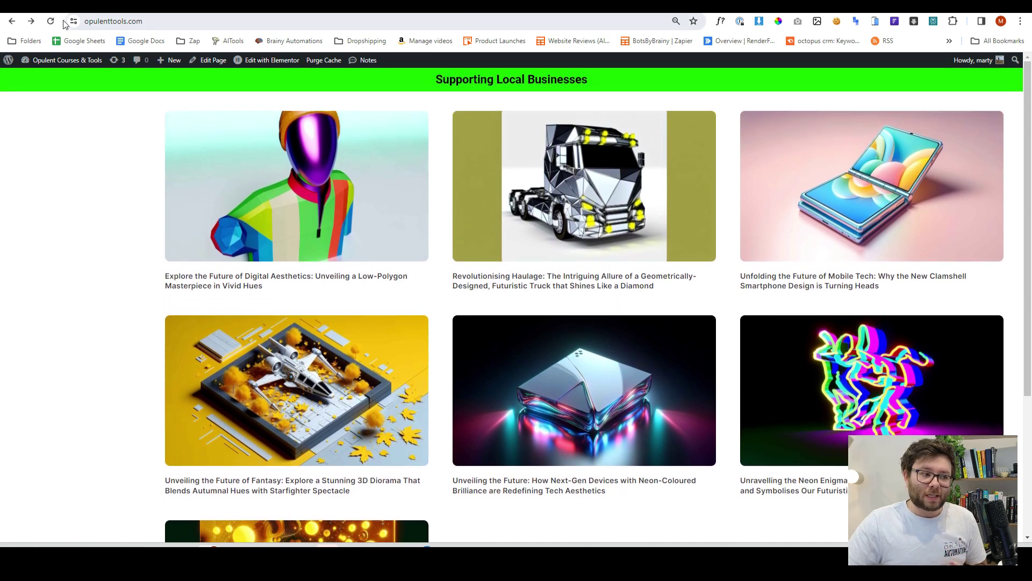
key("F5")
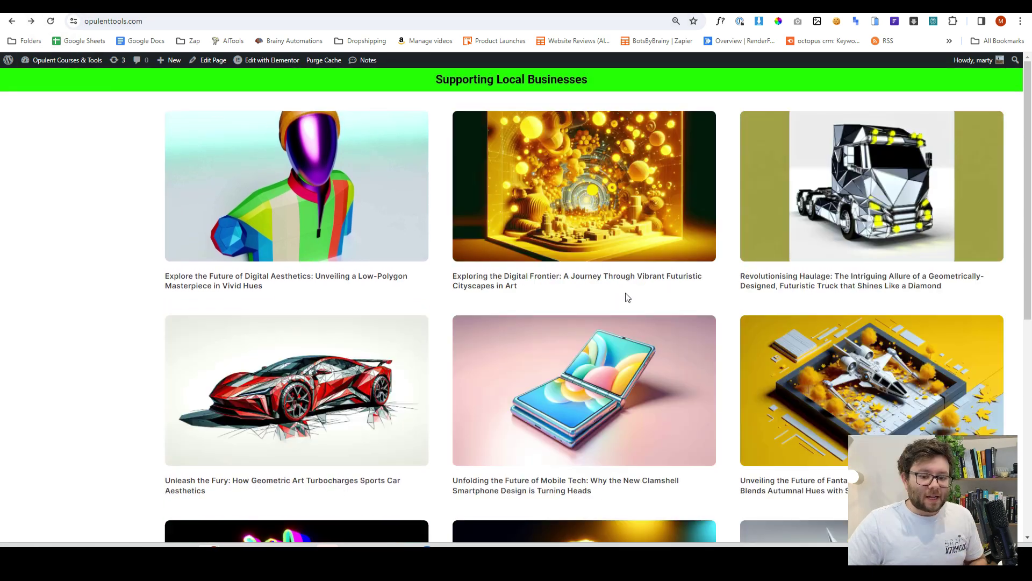
scroll(626, 295, "down", 1)
scroll(623, 296, "down", 2)
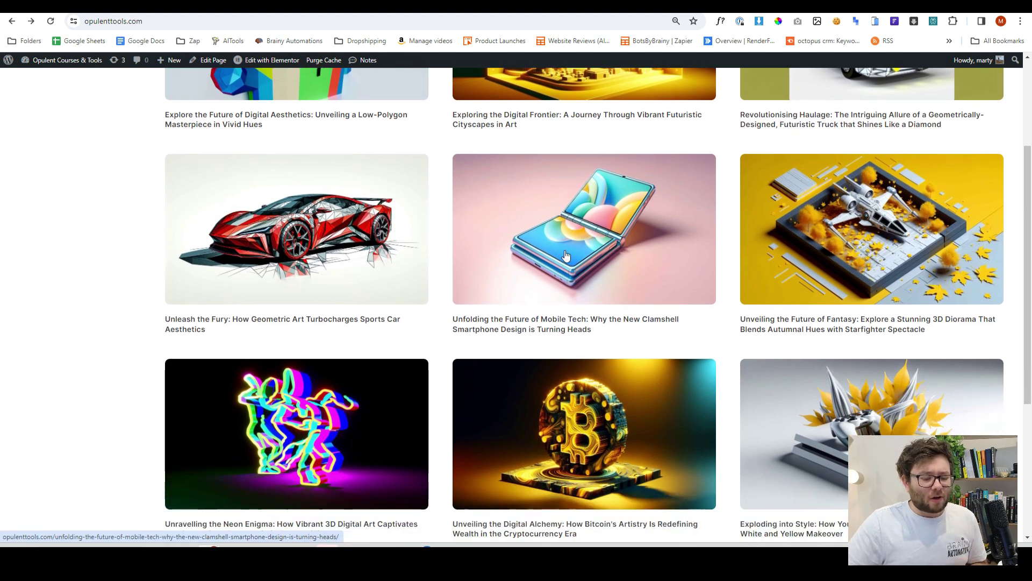
scroll(567, 258, "down", 4)
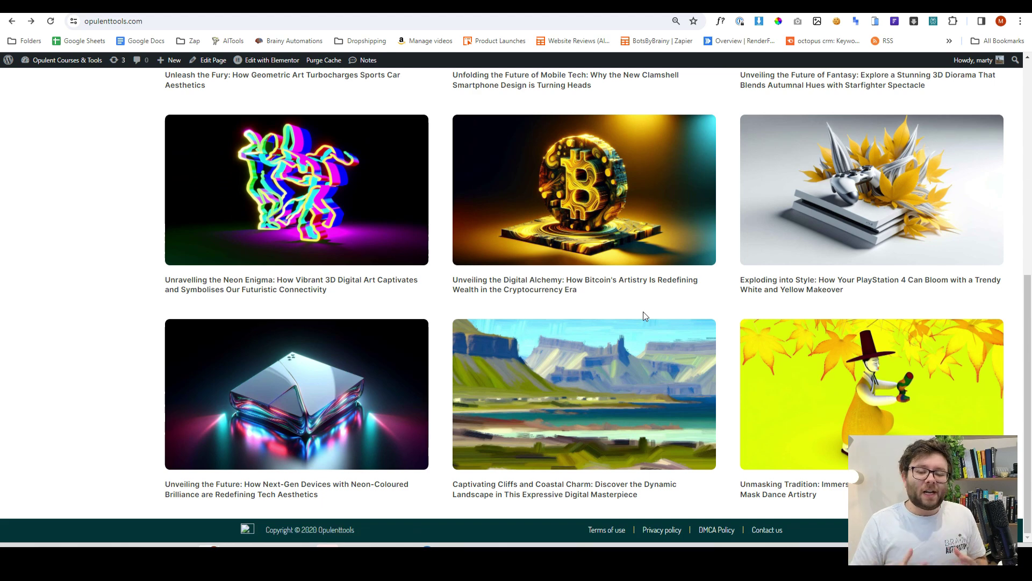
scroll(643, 312, "up", 4)
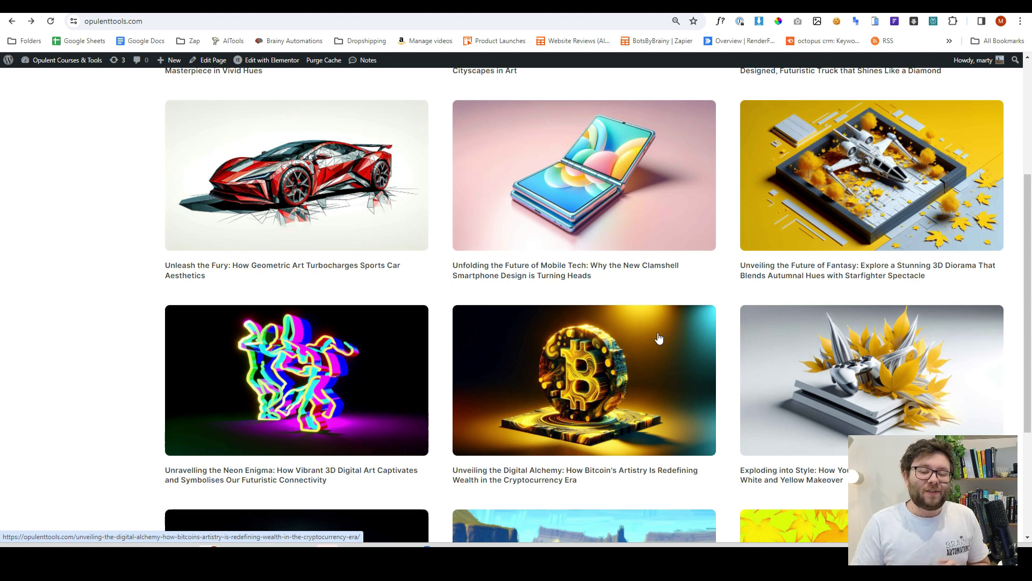
key("ctrl+Tab")
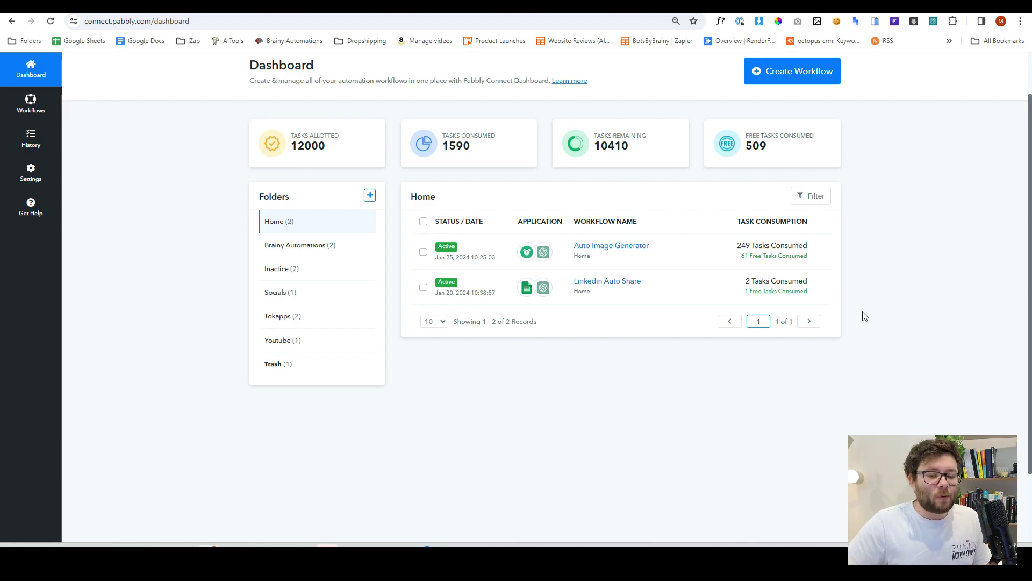
Create a workflow named 'Image Gen v2' in Home with Schedule as its trigger app.
left_click(821, 76)
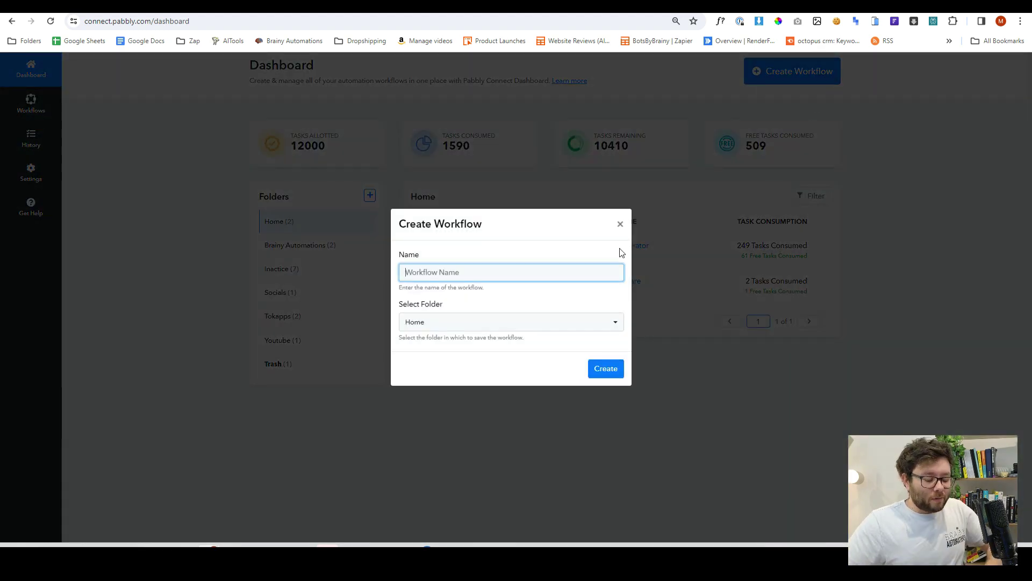
type("Image Gen v2")
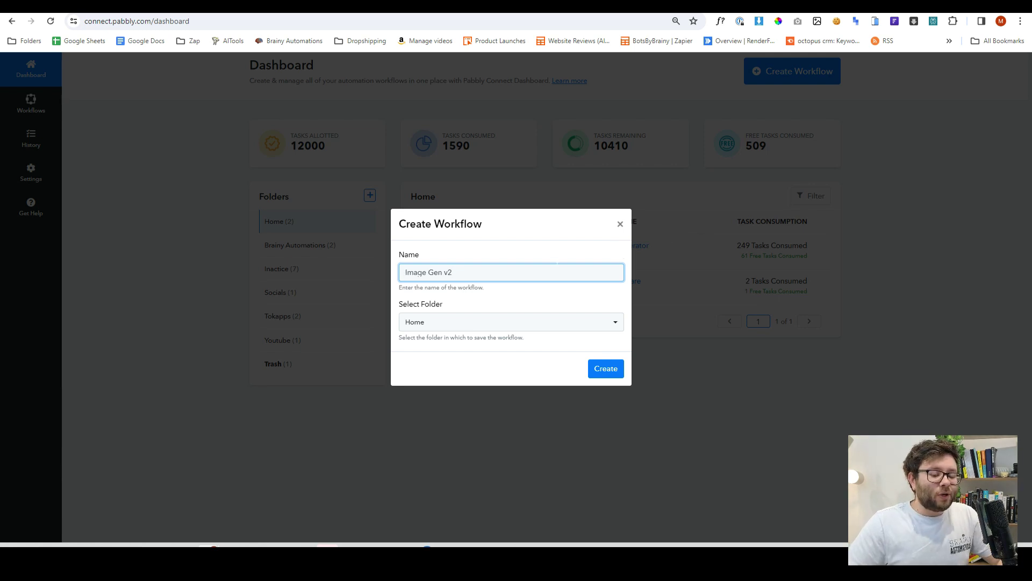
left_click(606, 368)
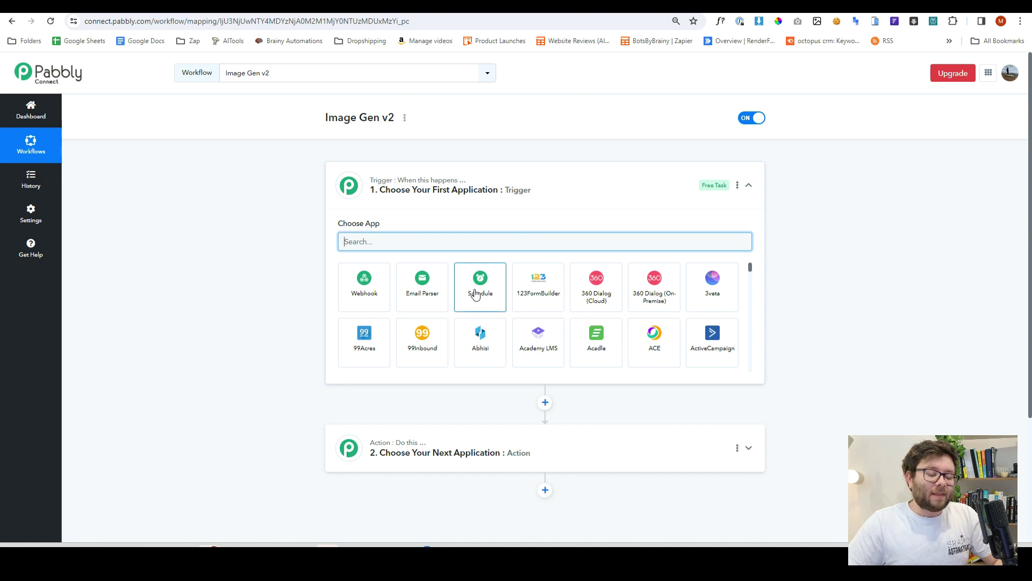
left_click(487, 293)
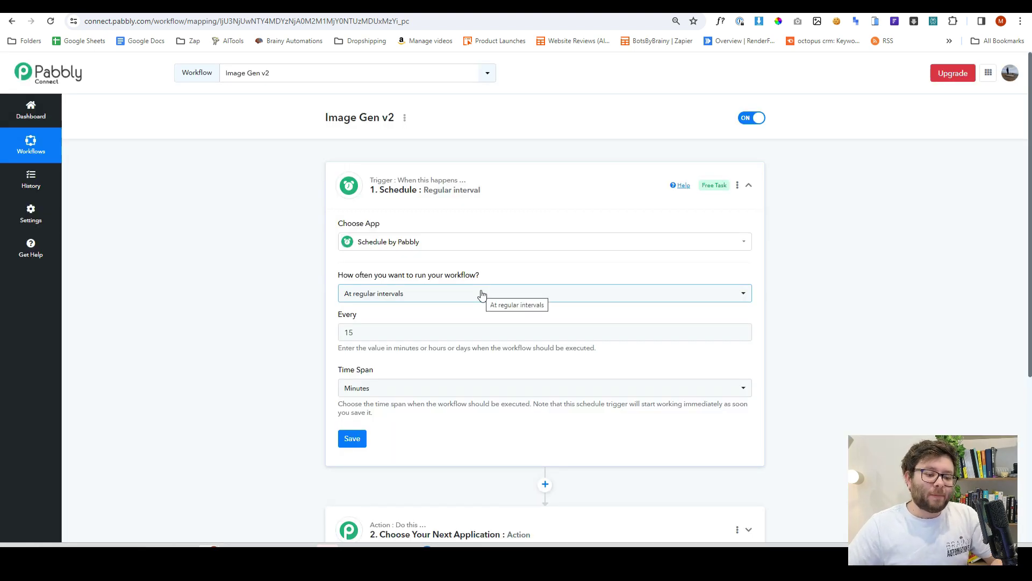
Set the schedule to run every 15 Minutes and save the trigger.
scroll(254, 255, "down", 2)
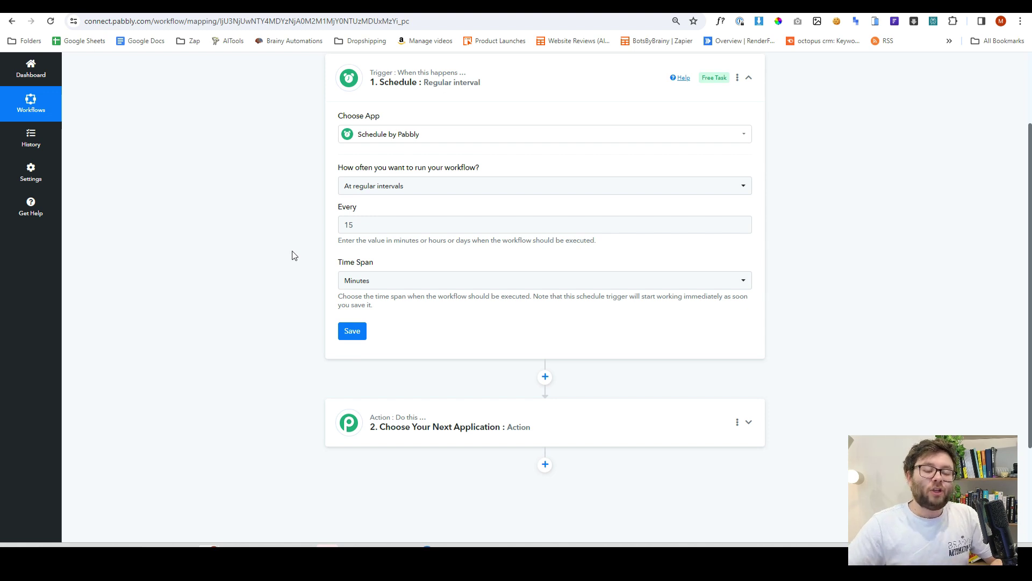
double_click(349, 225)
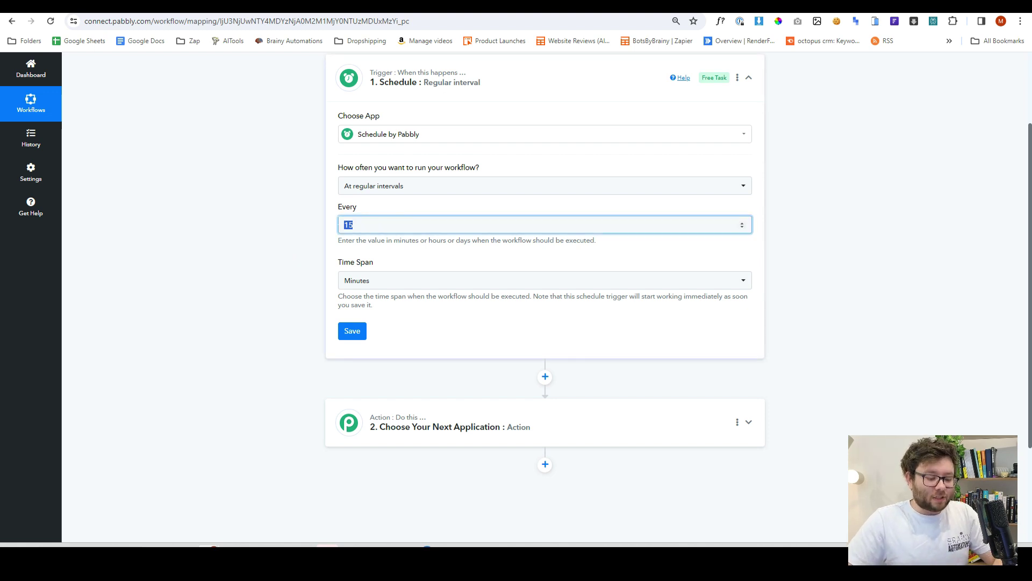
type("1")
left_click(812, 314)
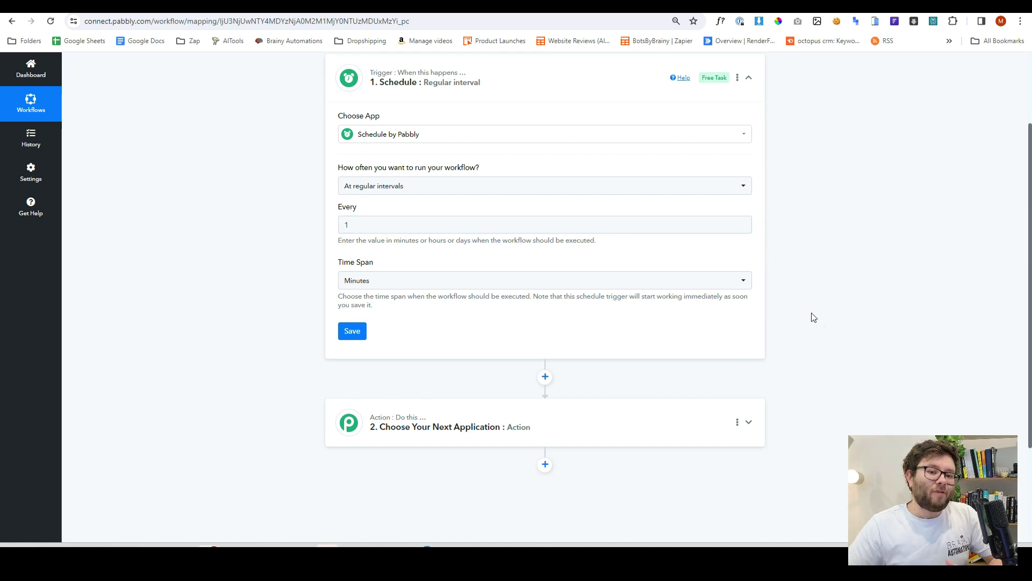
left_click(378, 225)
type("5")
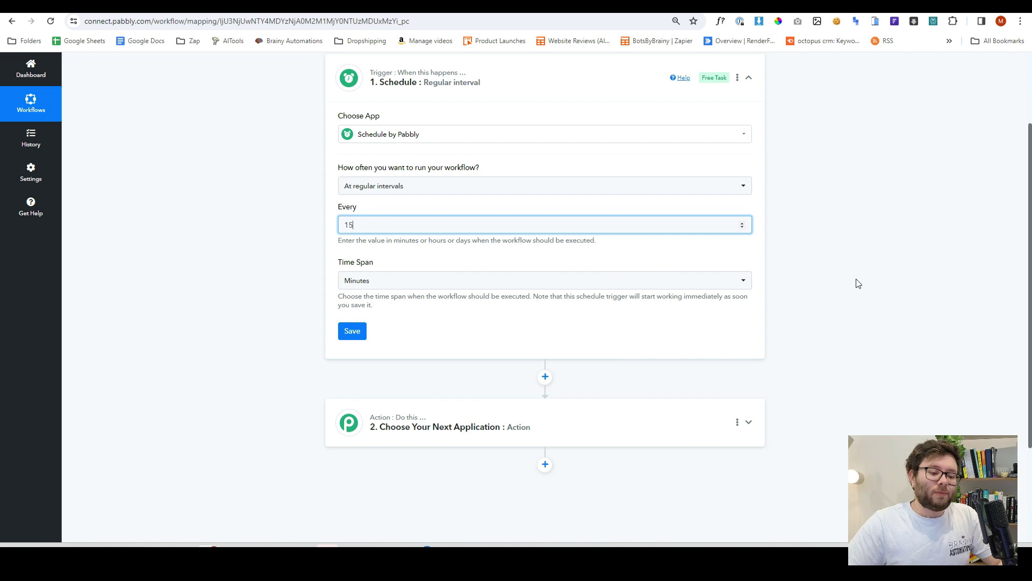
left_click(408, 278)
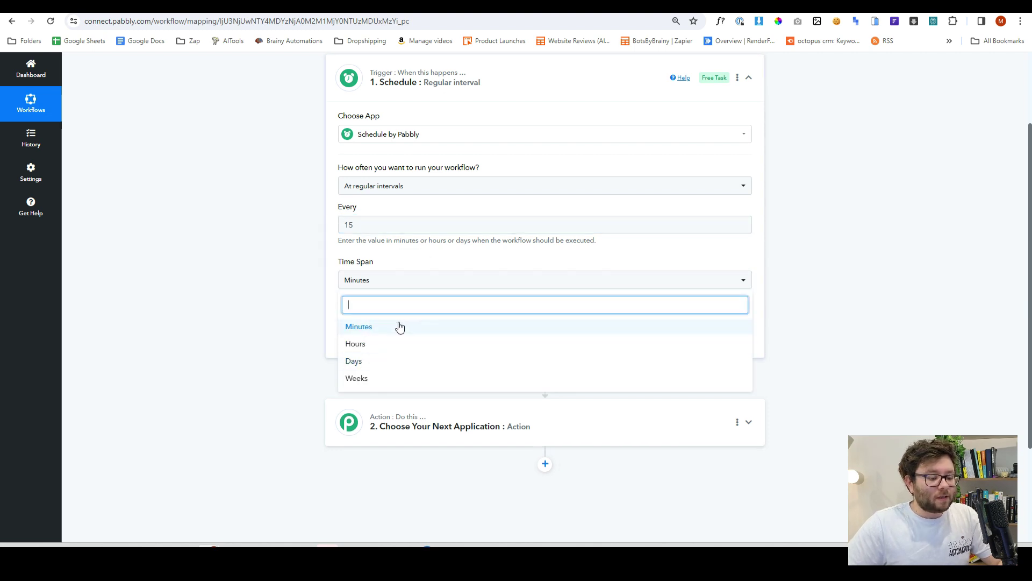
left_click(524, 352)
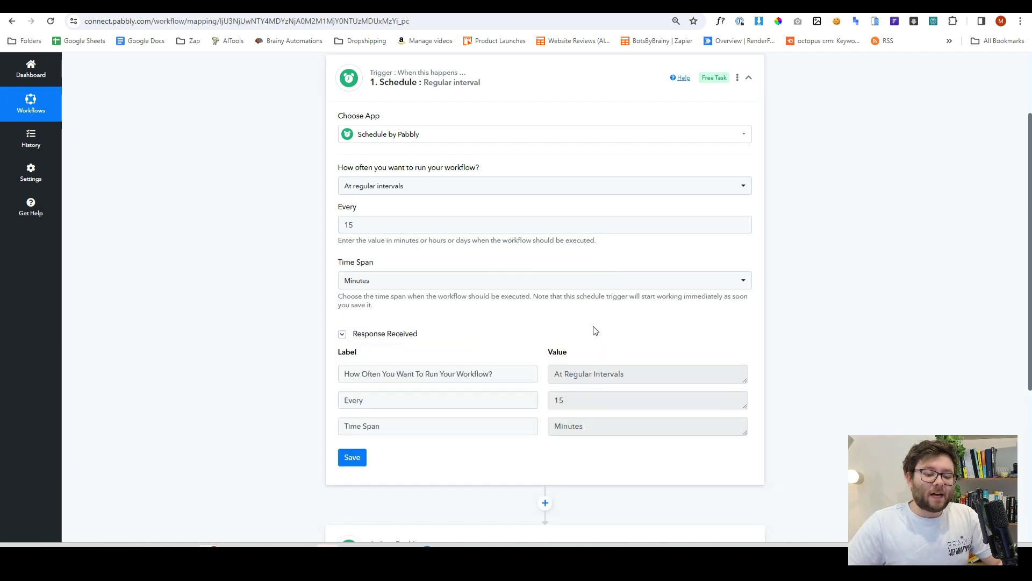
scroll(596, 331, "down", 1)
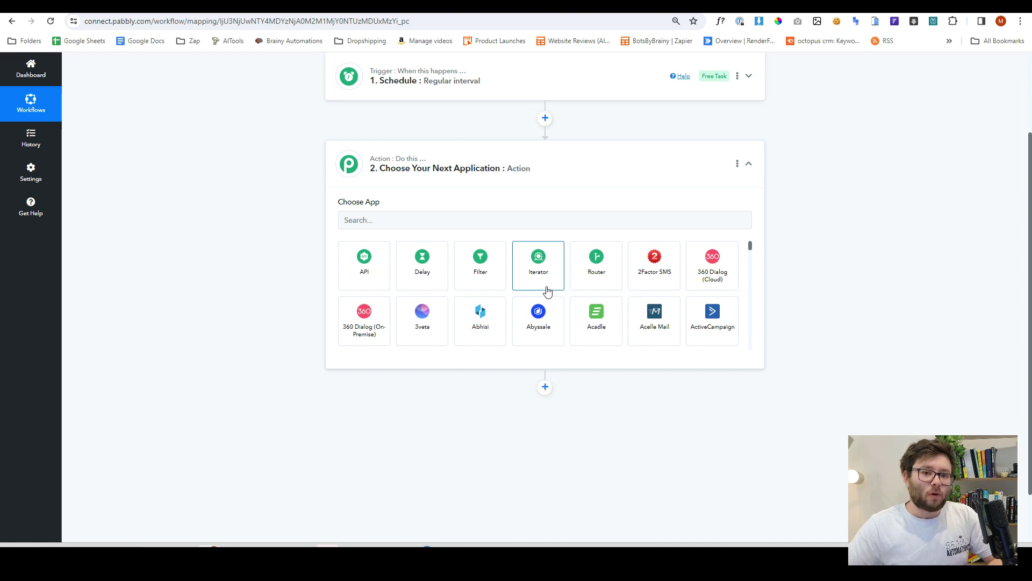
Add a ChatGPT 'Ask ChatGPT' action step and connect the ChatGPT account.
left_click(546, 223)
type("chat")
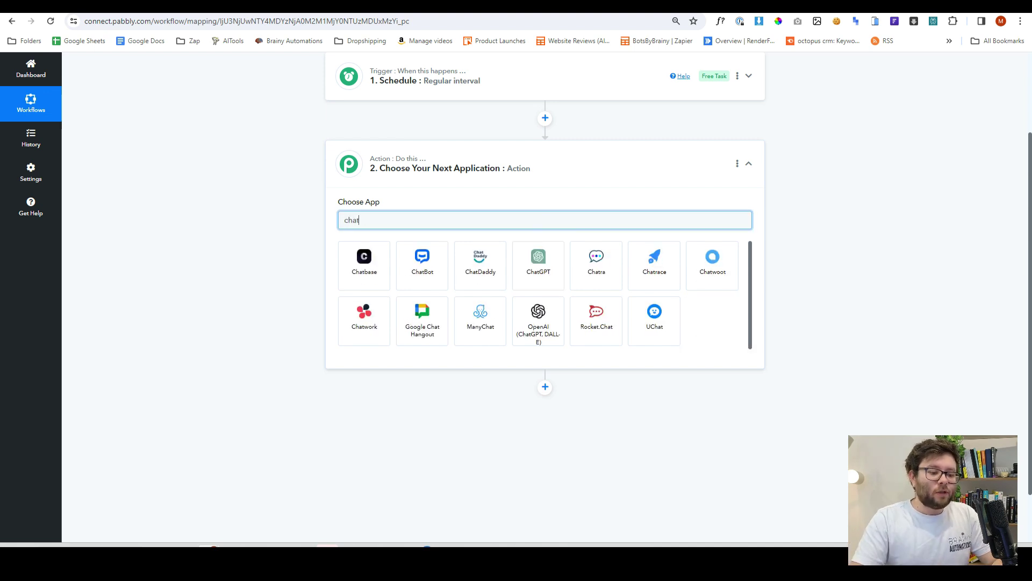
left_click(544, 266)
left_click(419, 264)
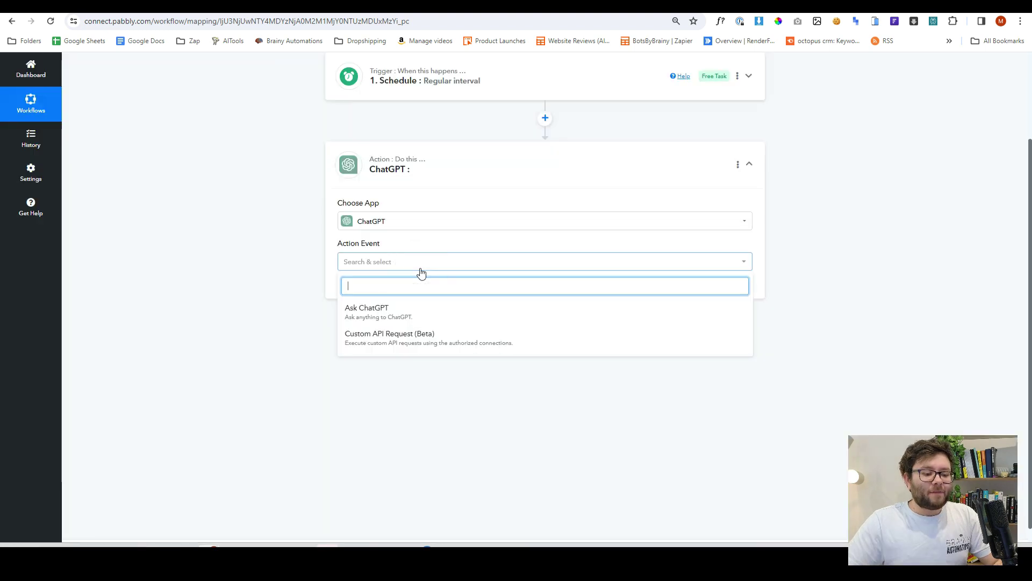
left_click(411, 310)
left_click(410, 308)
left_click(376, 293)
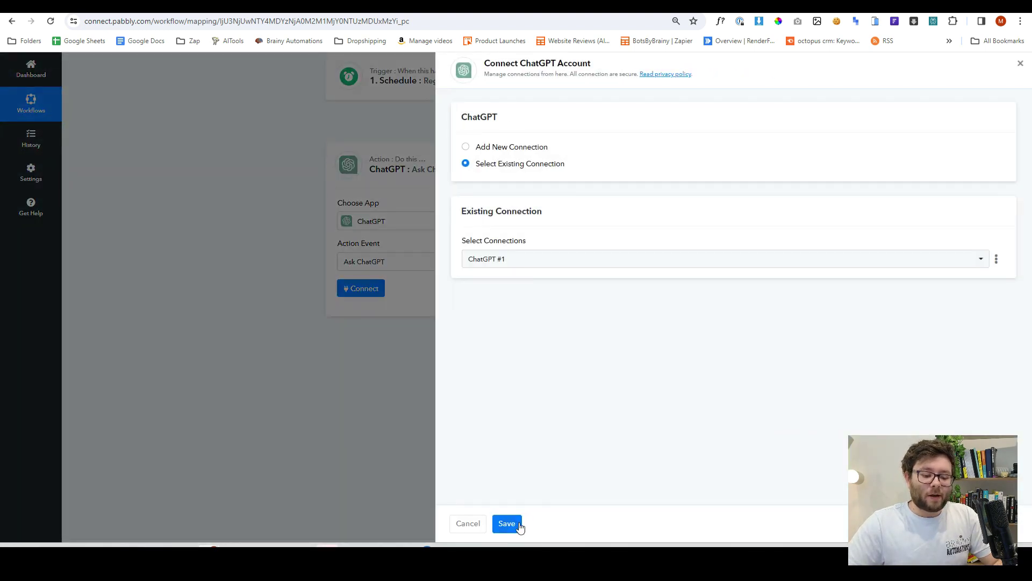
left_click(515, 522)
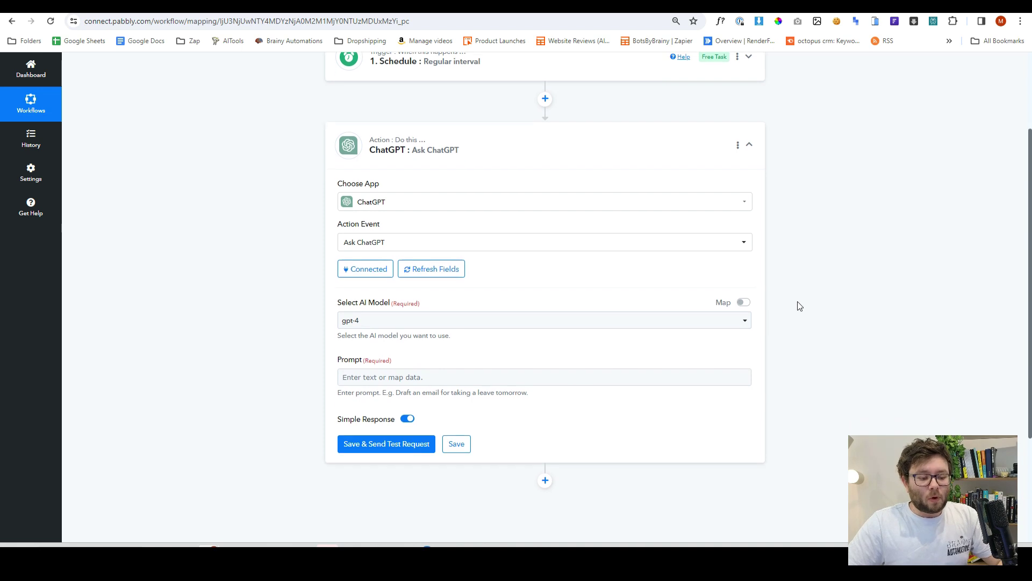
scroll(473, 235, "down", 2)
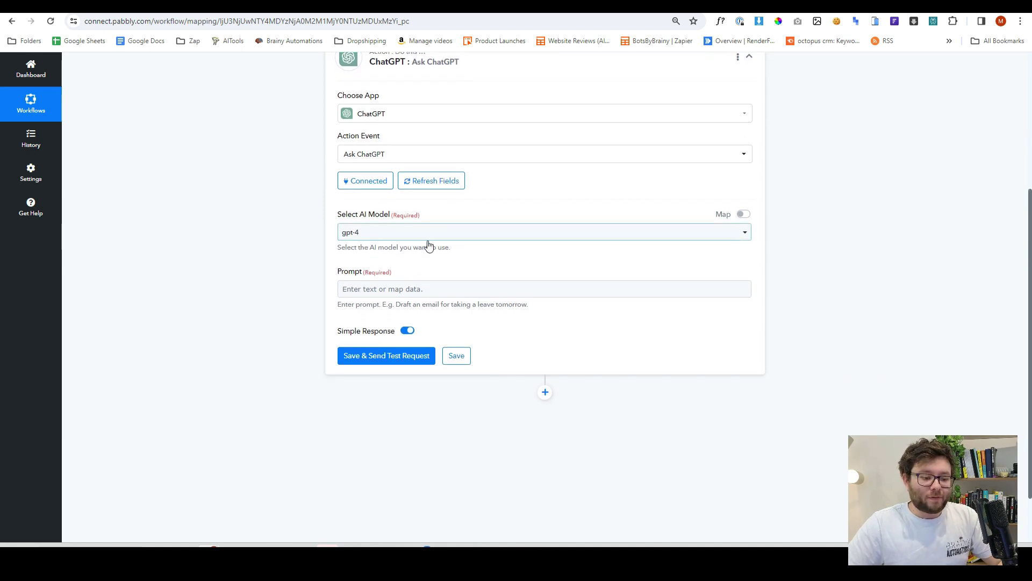
Paste the prepared image-idea prompt into the gpt-4 Prompt field, comparing against the blog grid.
left_click(429, 289)
key("ctrl+v")
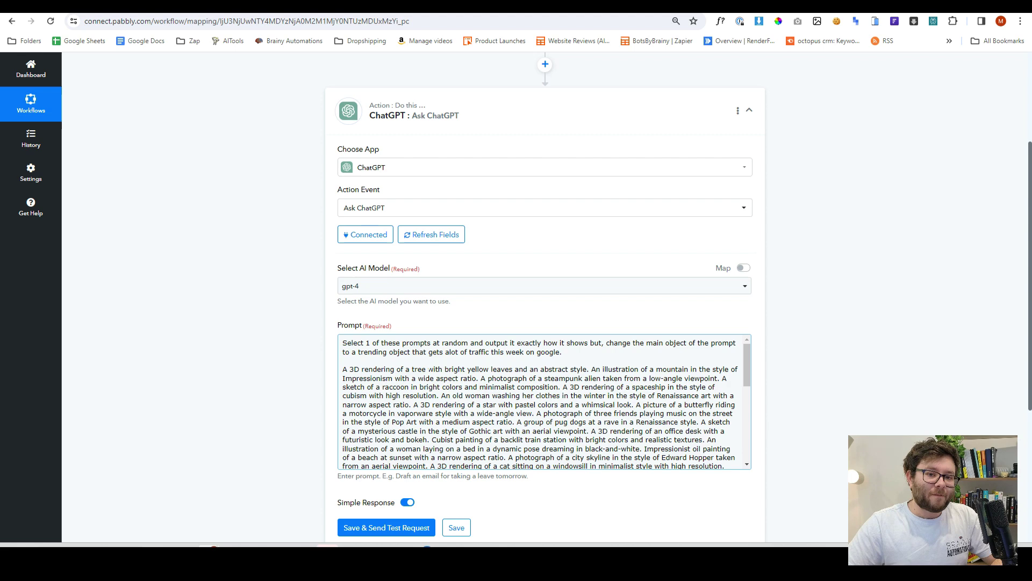
key("ctrl+Tab")
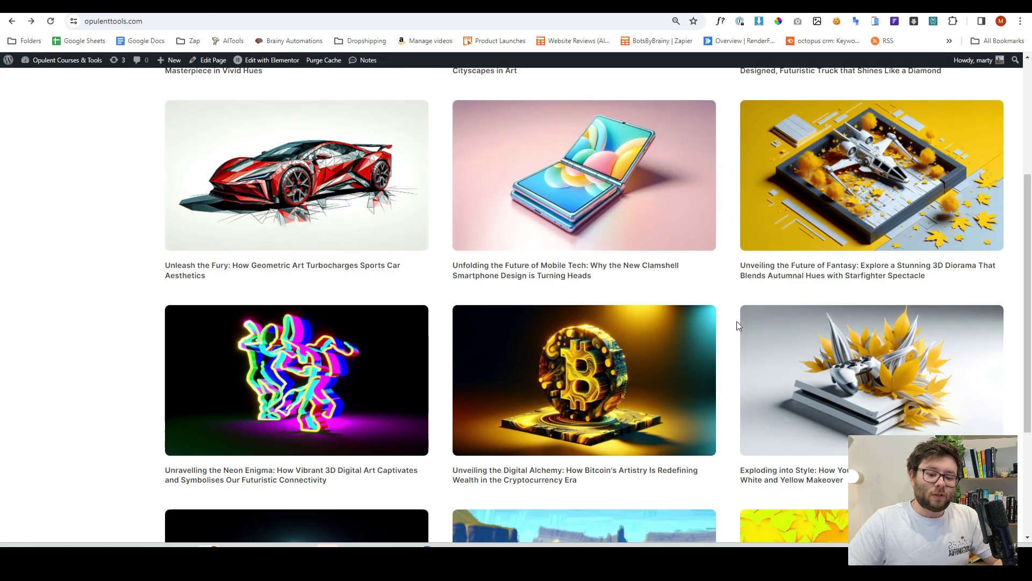
scroll(736, 321, "down", 2)
key("ctrl+shift+Tab")
scroll(828, 421, "down", 3)
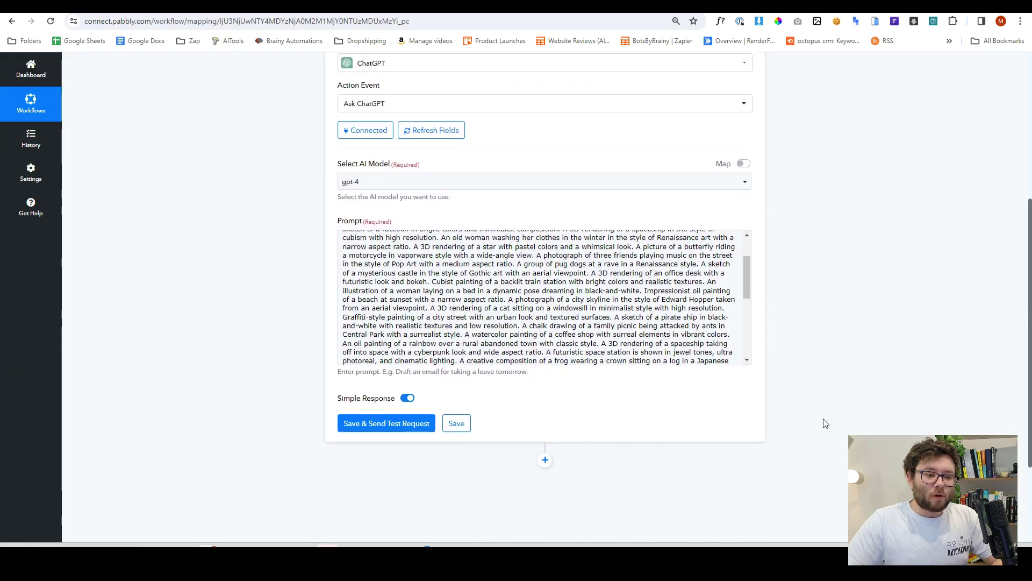
Test the Ask ChatGPT step and read its reply about a 3D rendering of the Metaverse.
left_click(402, 425)
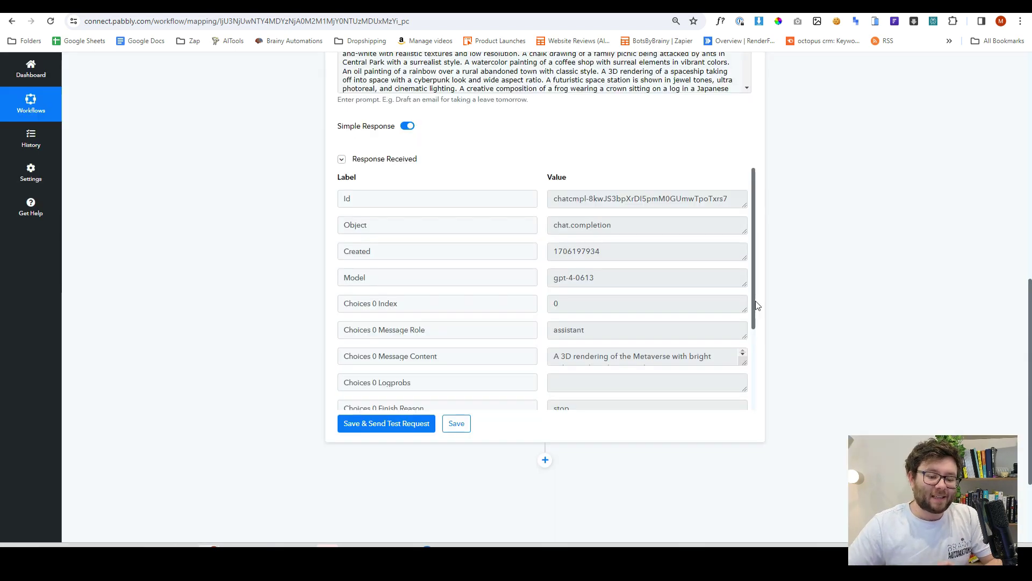
left_click_drag(743, 363, 738, 405)
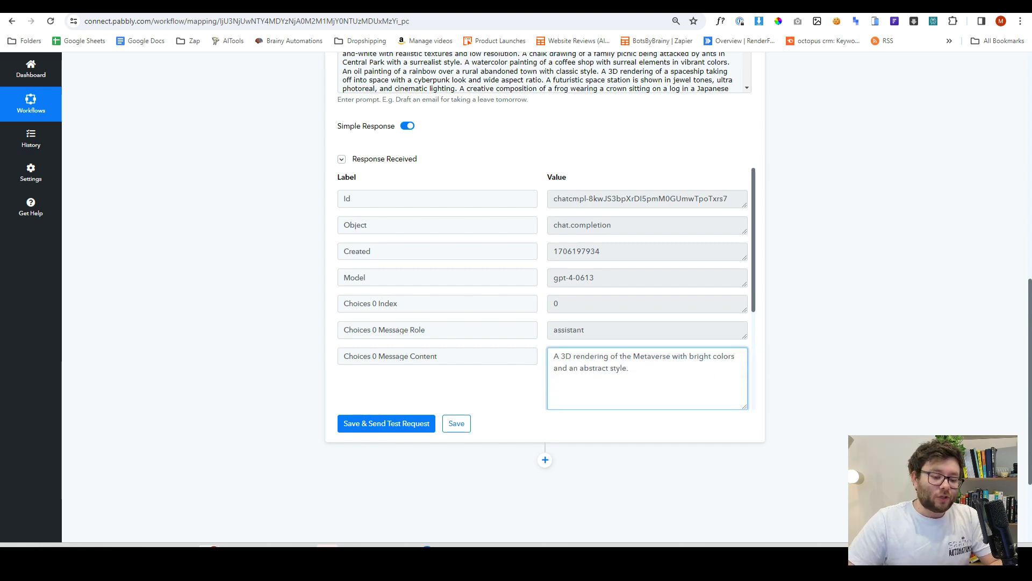
left_click_drag(629, 368, 554, 357)
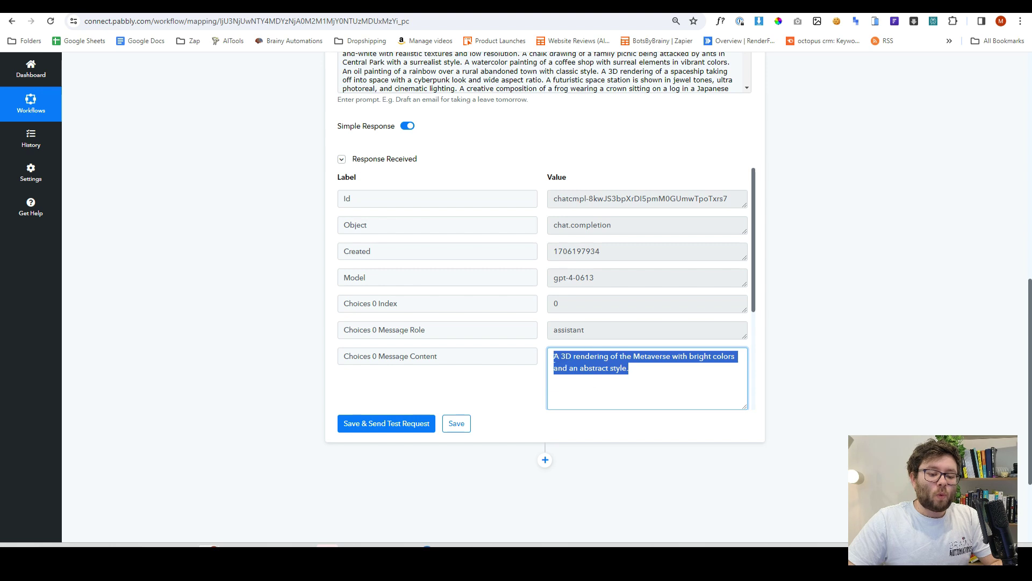
left_click(556, 360)
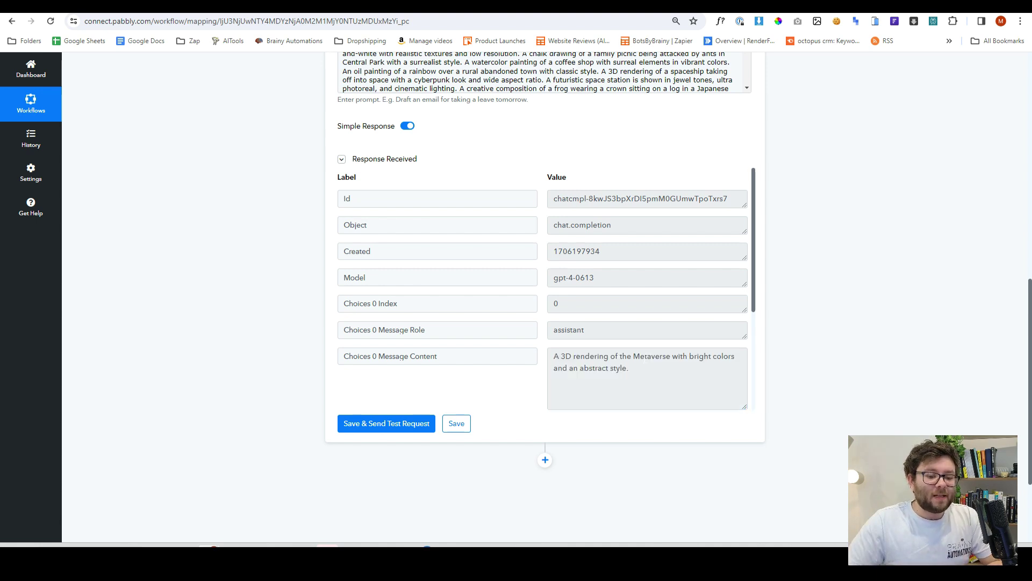
left_click_drag(560, 357, 627, 357)
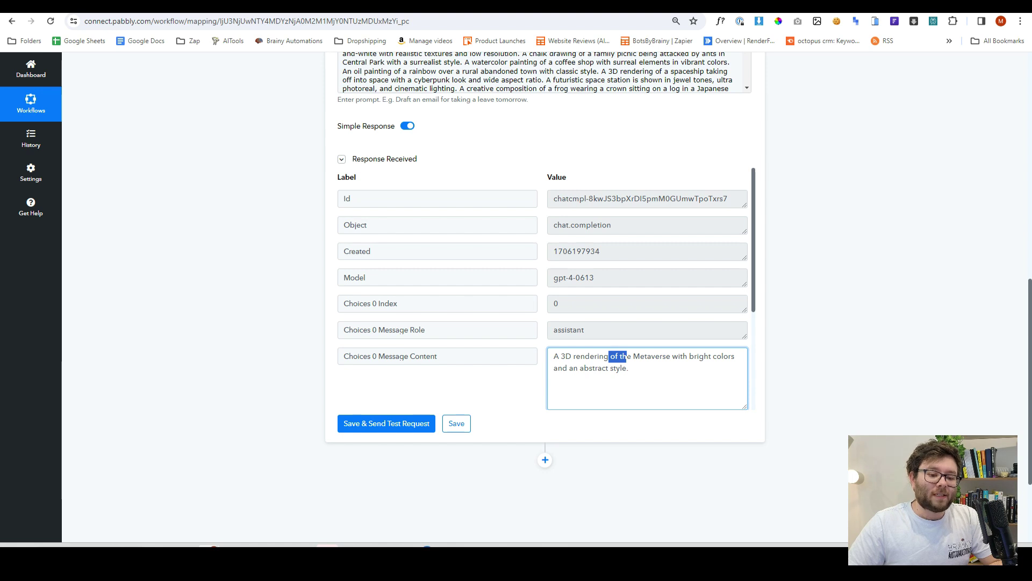
left_click(545, 430)
scroll(545, 409, "down", 1)
Add a Number Formatter (Pabbly) step with the Spreadsheet Formulas event and connect it.
left_click(544, 407)
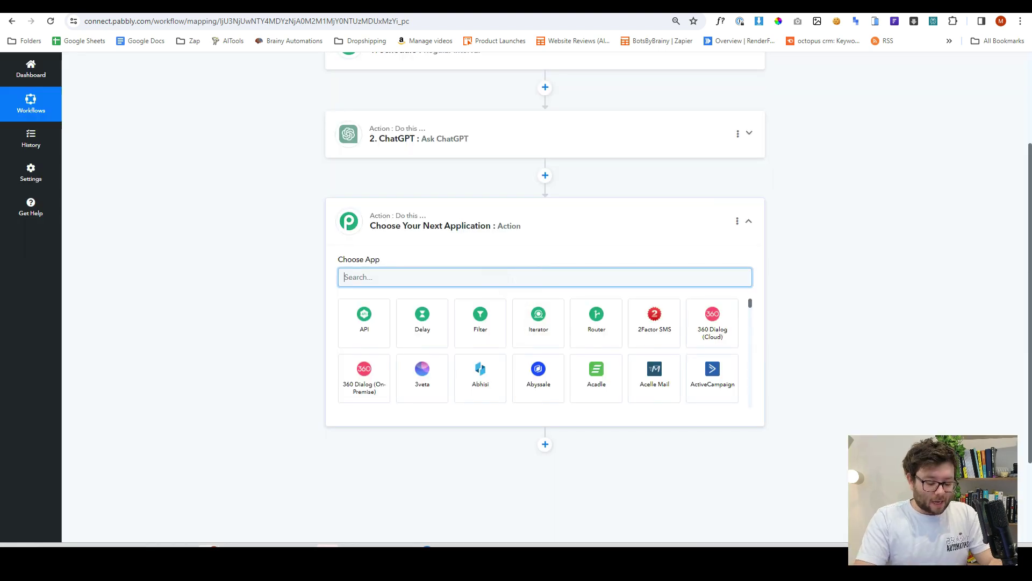
type("number")
left_click(414, 321)
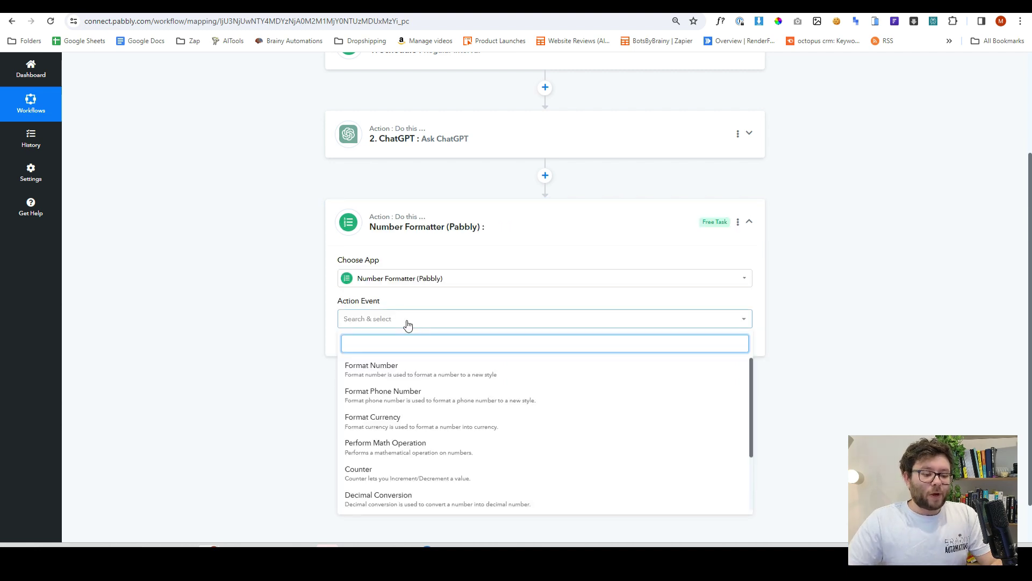
type("sprea")
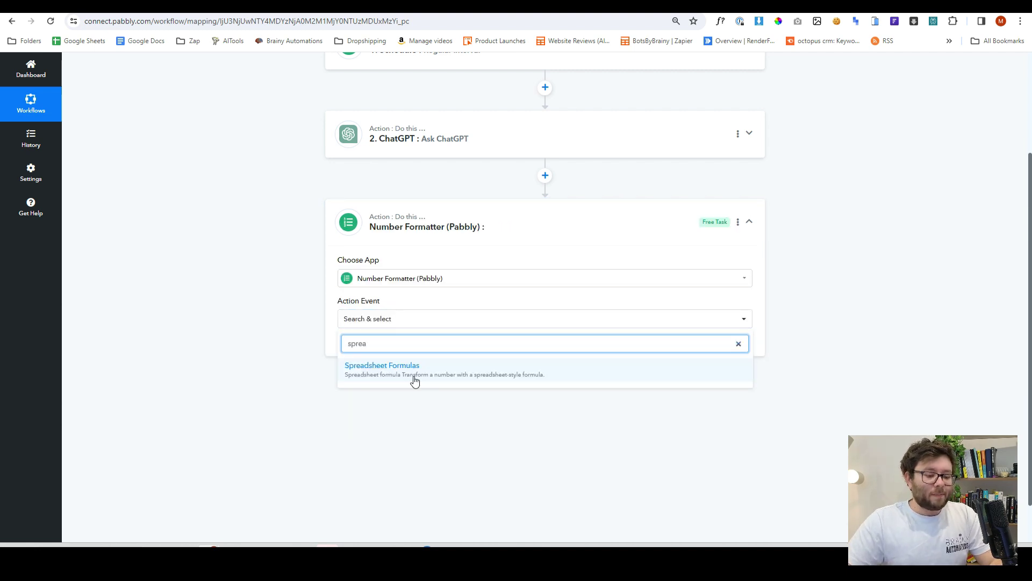
left_click(413, 379)
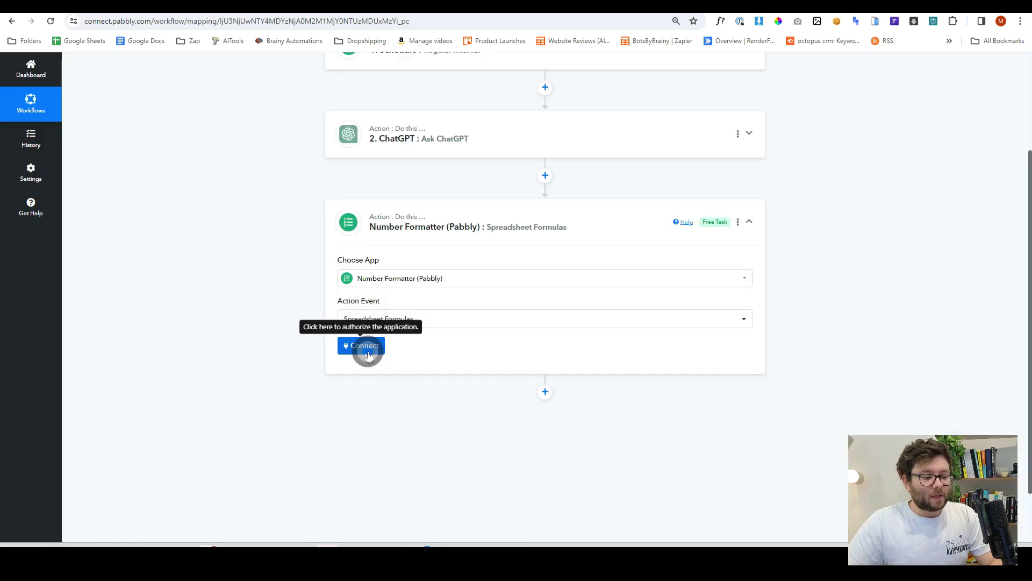
left_click(367, 350)
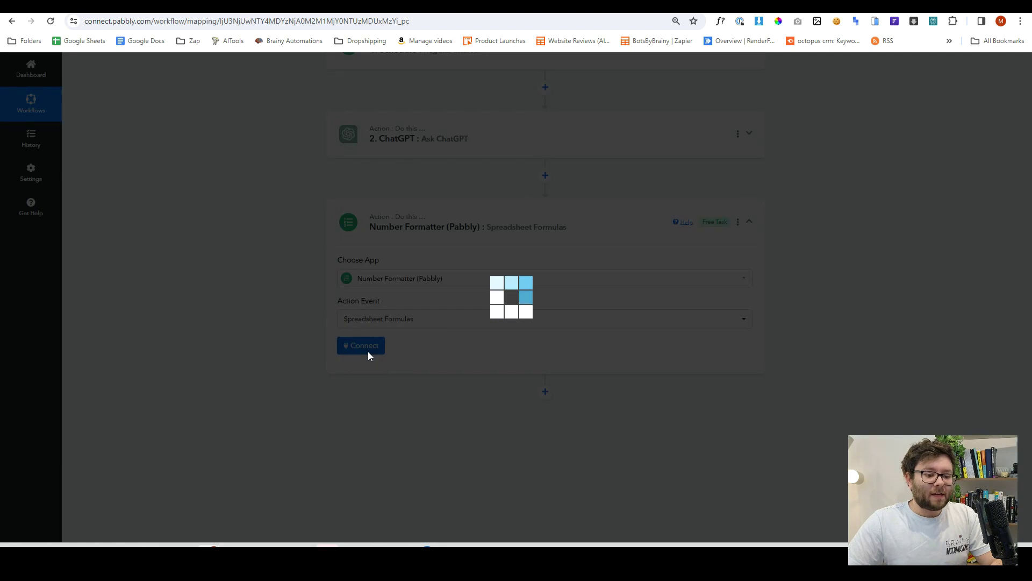
Enter the formula IF(RAND() < 0.5, "natural", "vivid") and test it, getting 'vivid'.
scroll(386, 286, "down", 3)
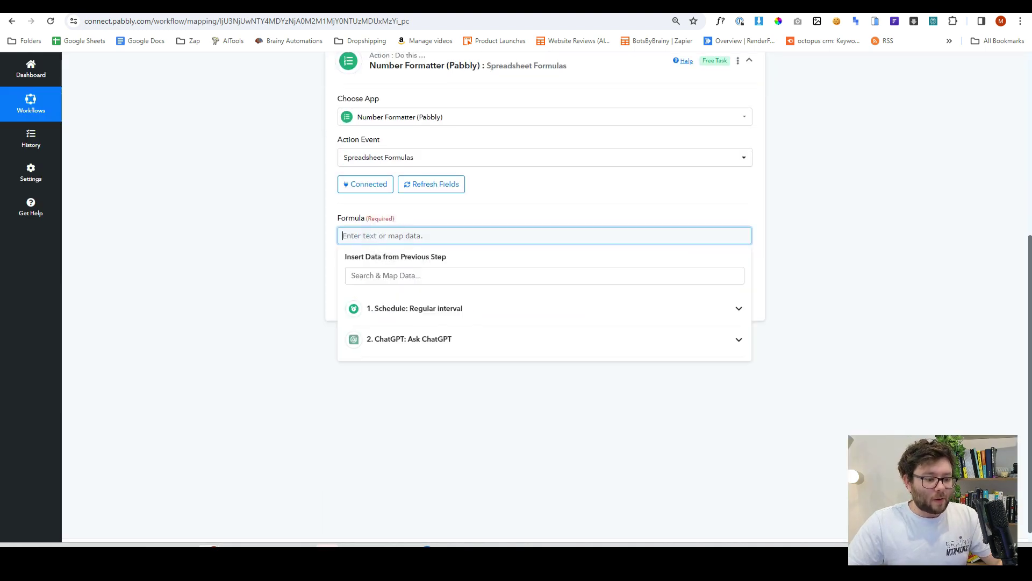
type("IF(RAND() < 0.5, \"natural\", \"vivid\")")
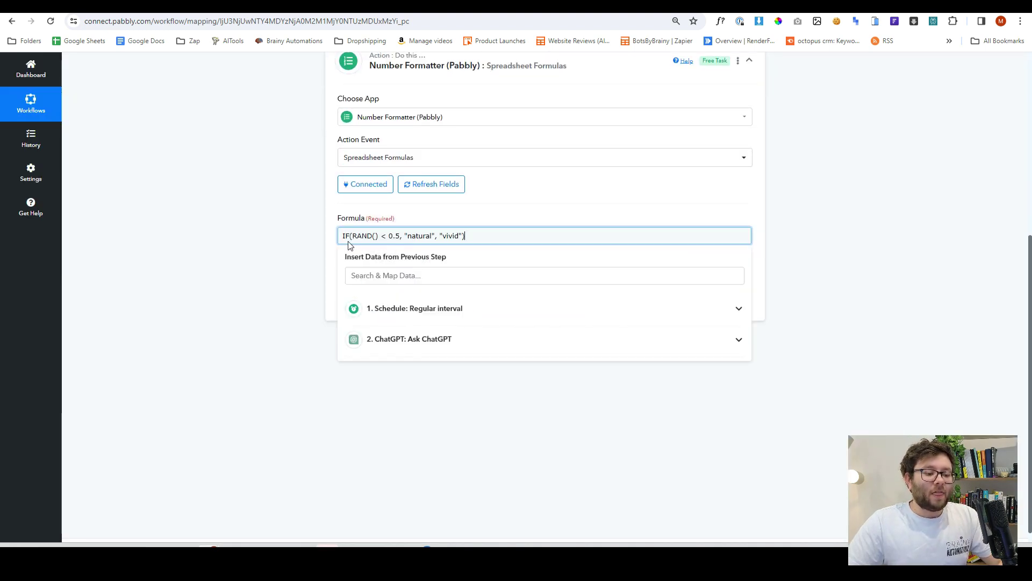
left_click_drag(342, 235, 510, 235)
left_click(829, 279)
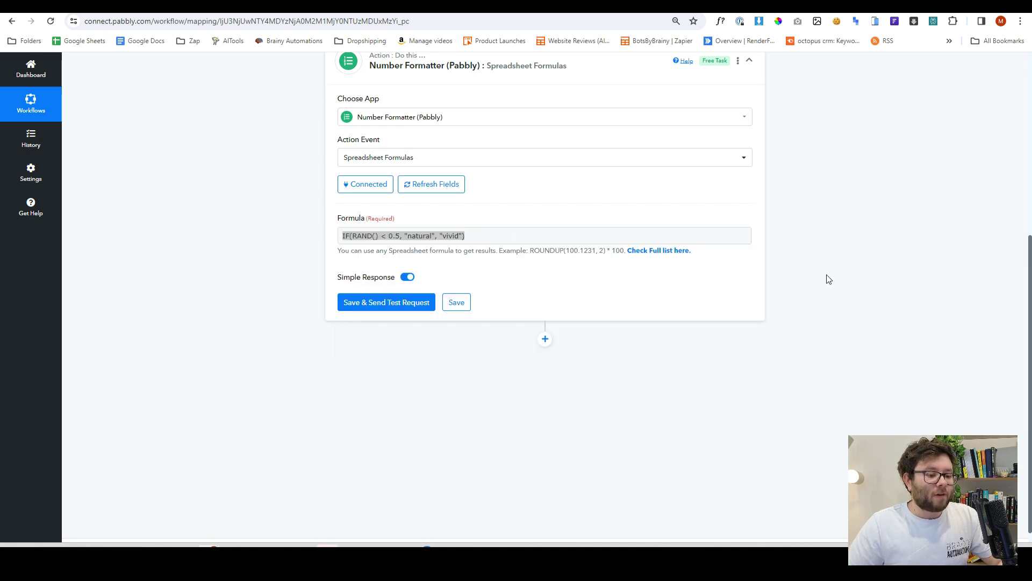
left_click(420, 236)
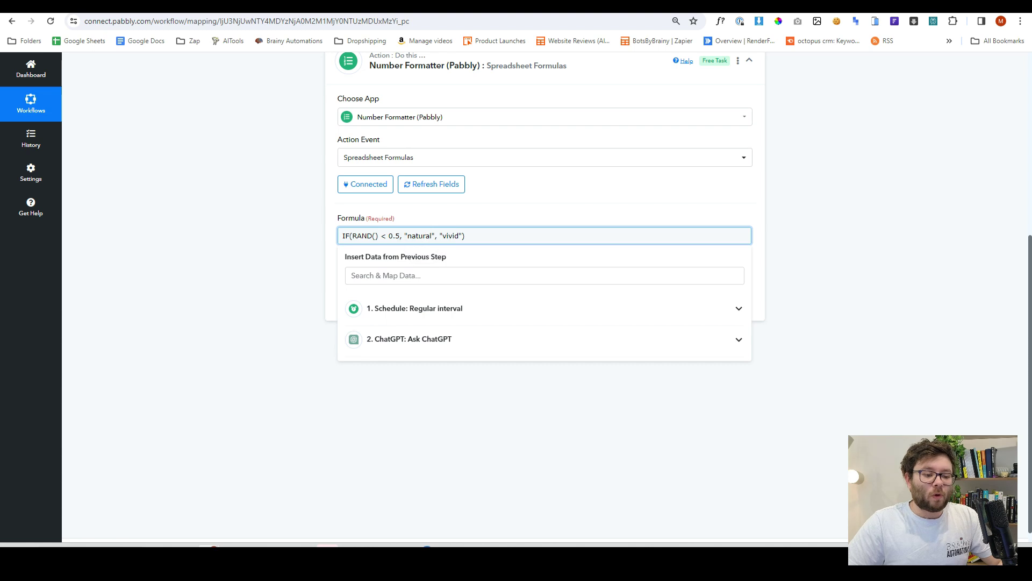
double_click(420, 236)
double_click(449, 236)
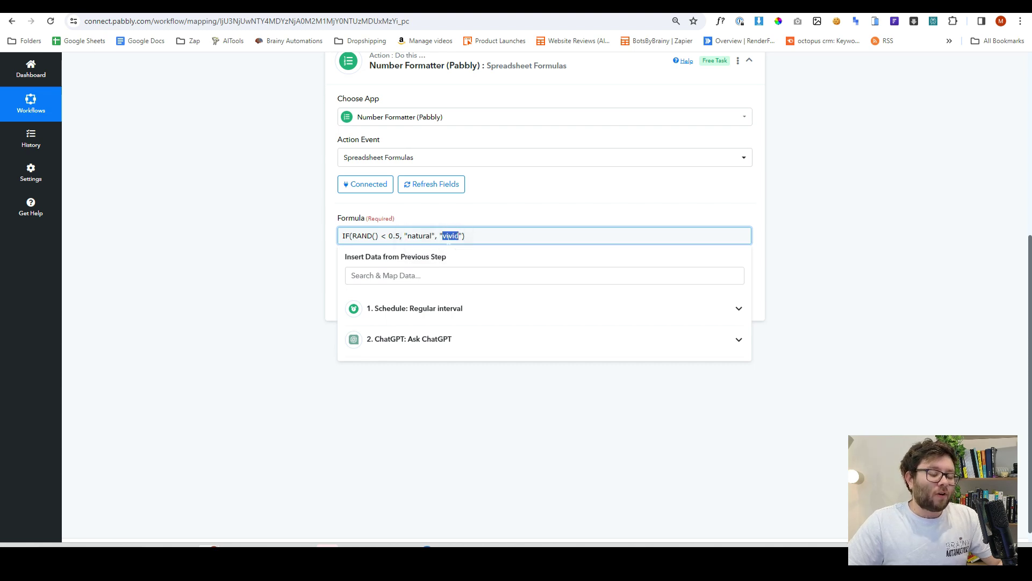
double_click(418, 236)
left_click_drag(448, 236, 454, 237)
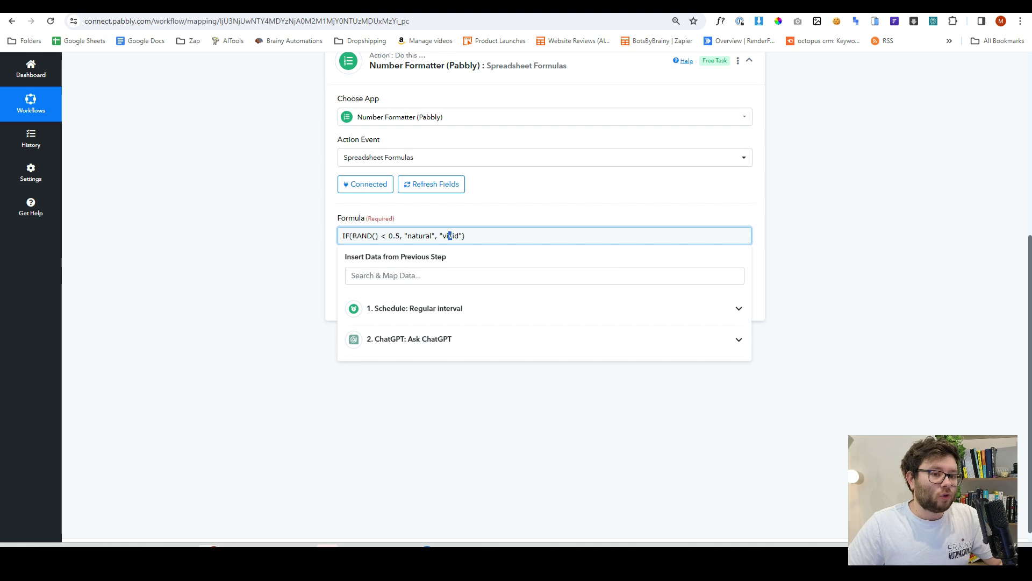
left_click(385, 305)
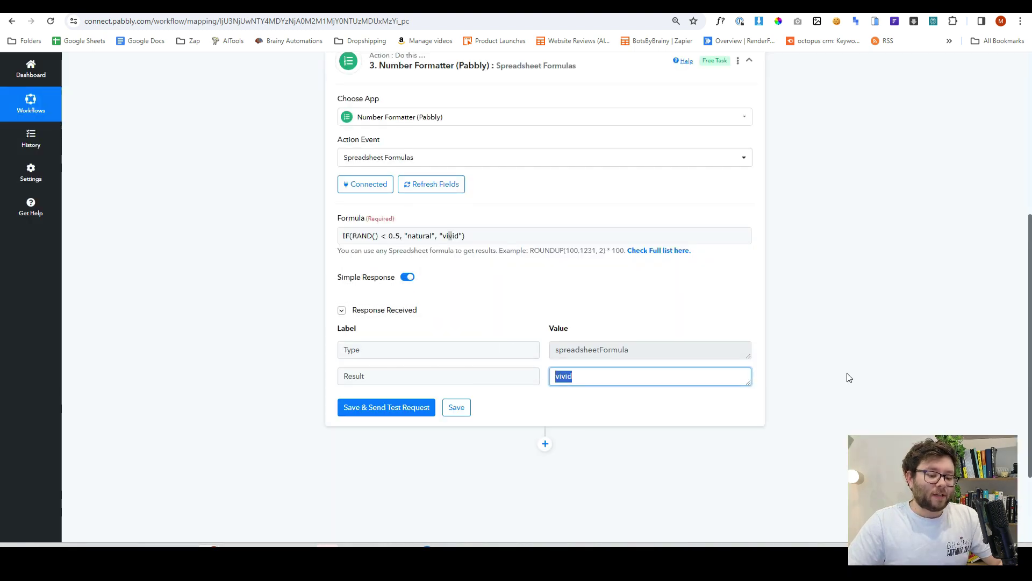
Add an OpenAI 'Generate Image (DALL-E)' step and save the OpenAI account connection.
left_click(544, 444)
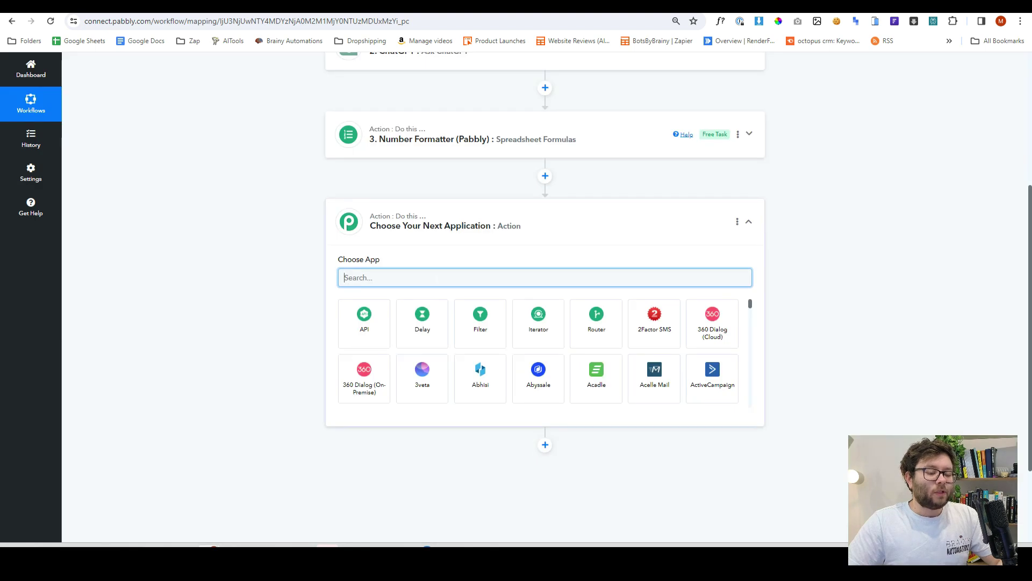
type("openai")
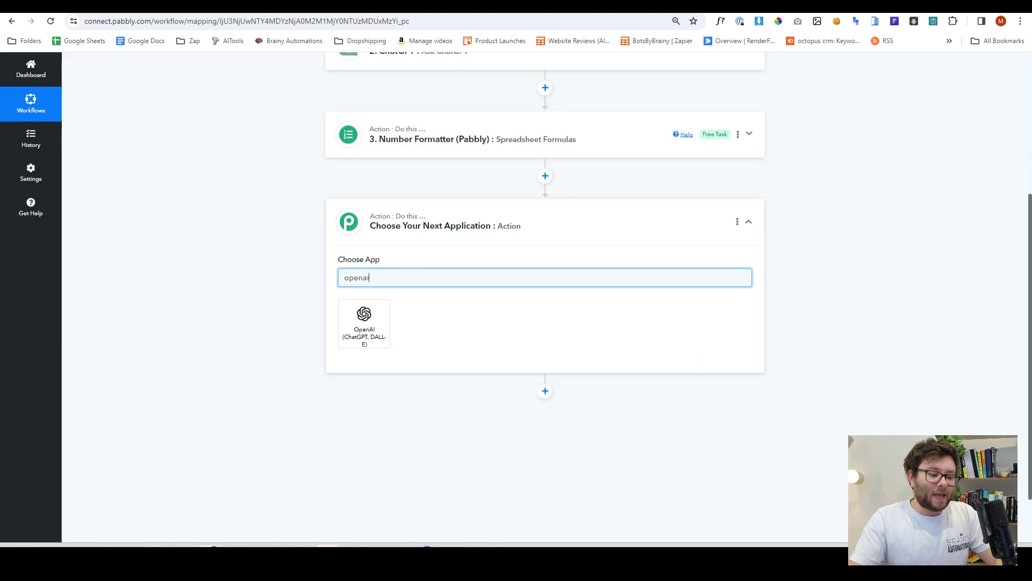
left_click(364, 322)
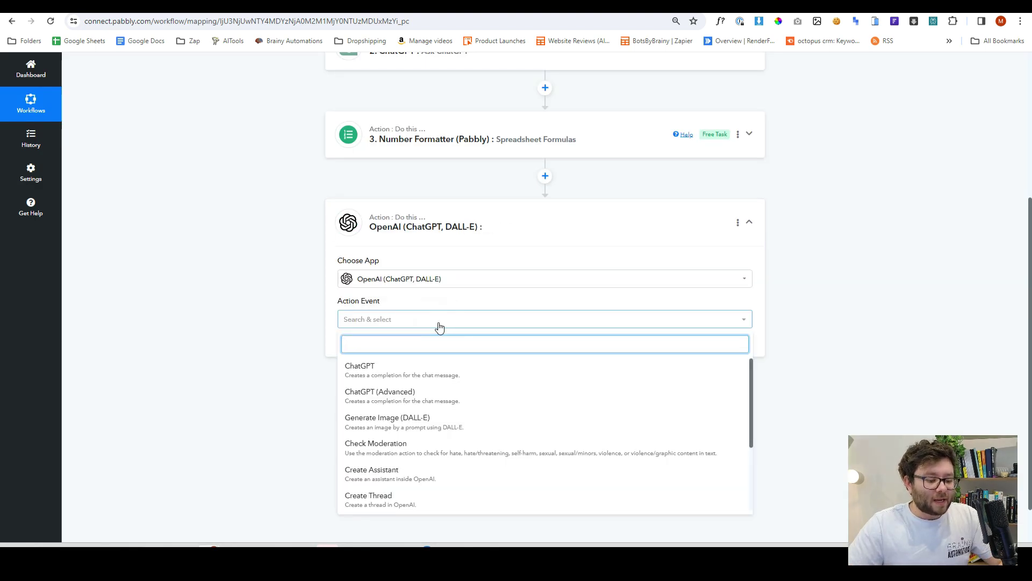
left_click(442, 425)
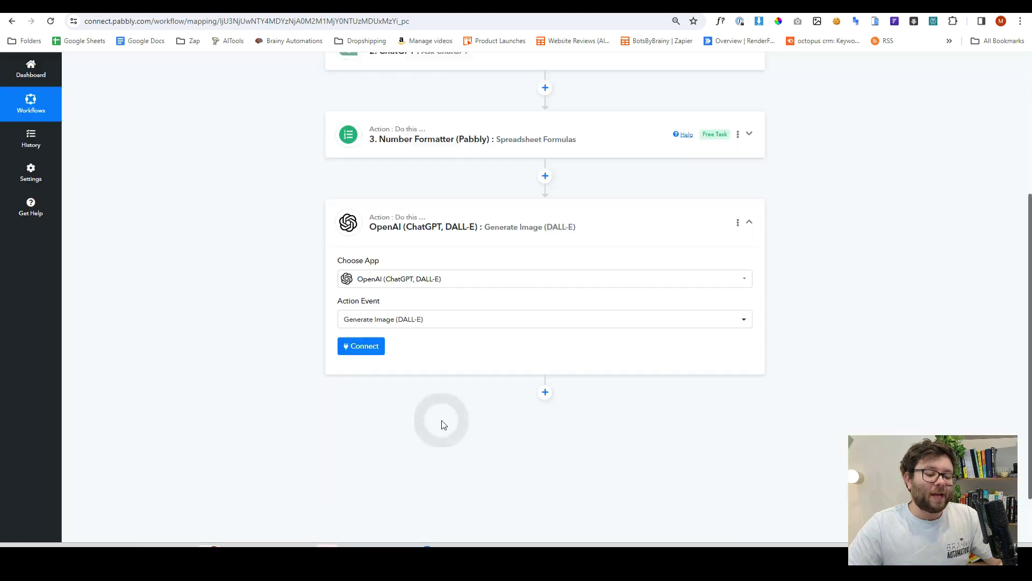
left_click(379, 344)
left_click(508, 522)
Set the model to dall-e-3 and map ChatGPT's 2. Choices 0 Message Content into Prompt.
scroll(507, 520, "down", 3)
left_click(438, 242)
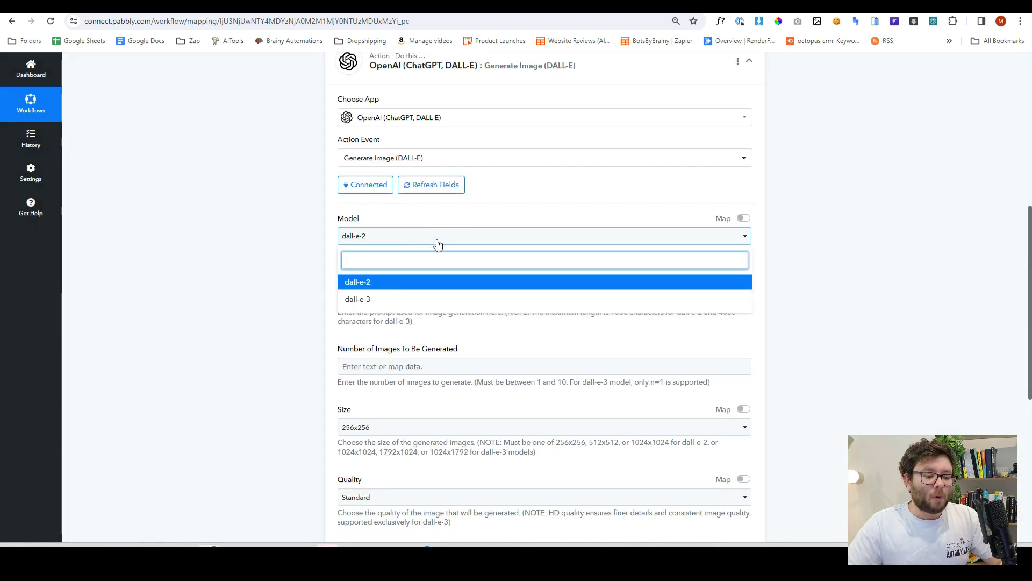
left_click(403, 299)
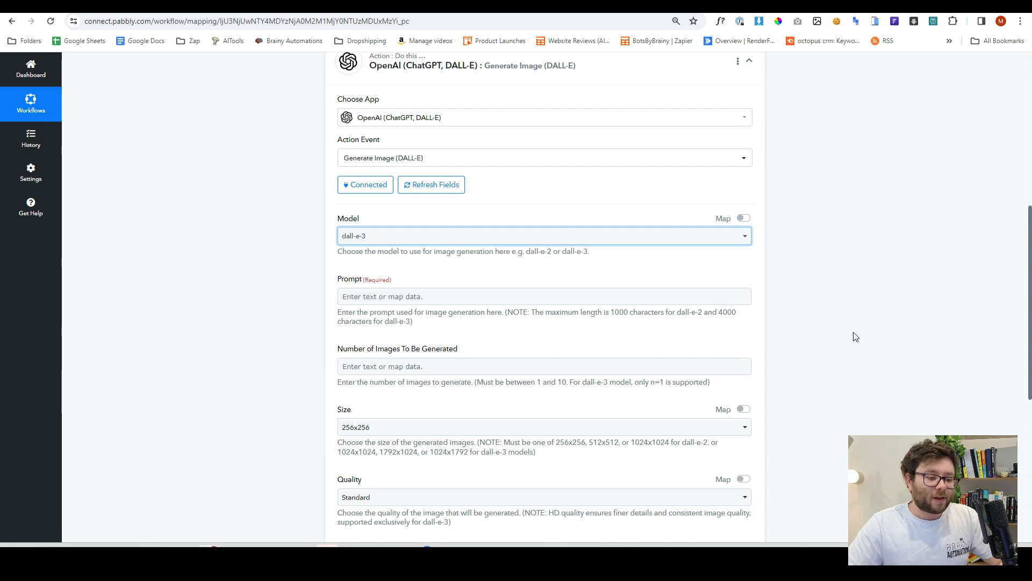
scroll(853, 336, "down", 2)
left_click(408, 188)
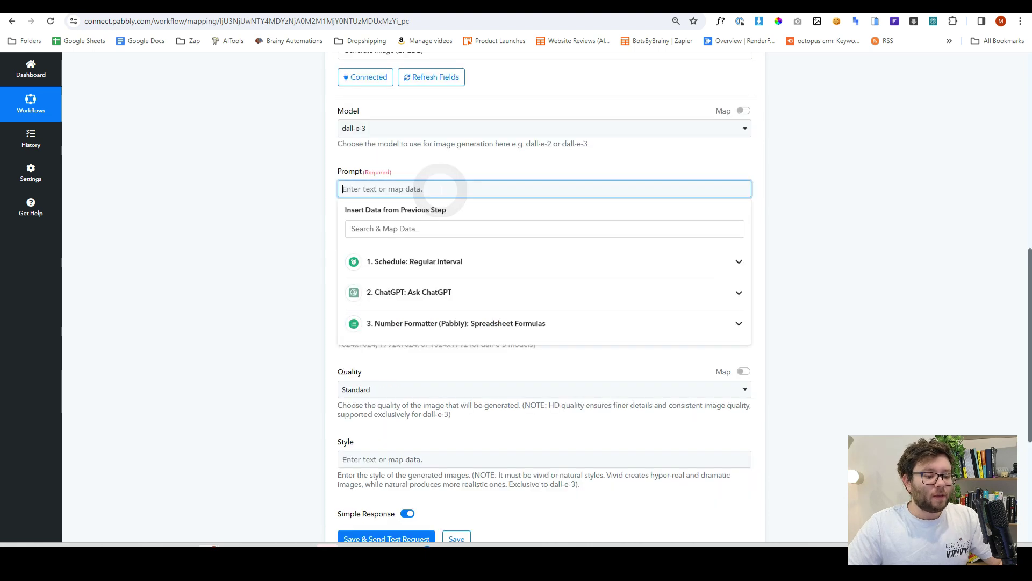
left_click(383, 293)
scroll(392, 364, "down", 1)
left_click(505, 391)
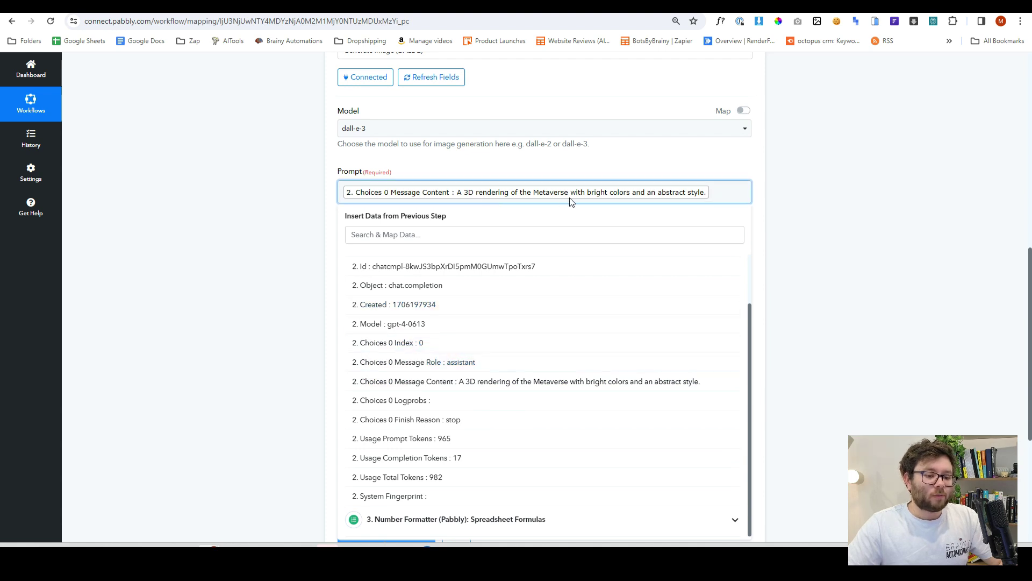
left_click(866, 219)
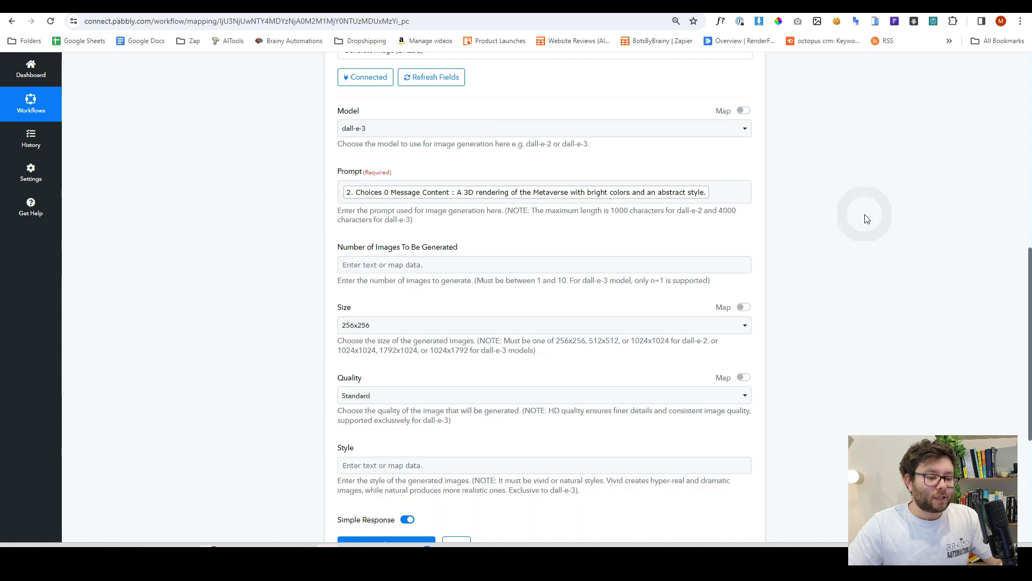
Request 1 image at size 1792x1024 in the DALL-E step.
key("Tab")
type("1")
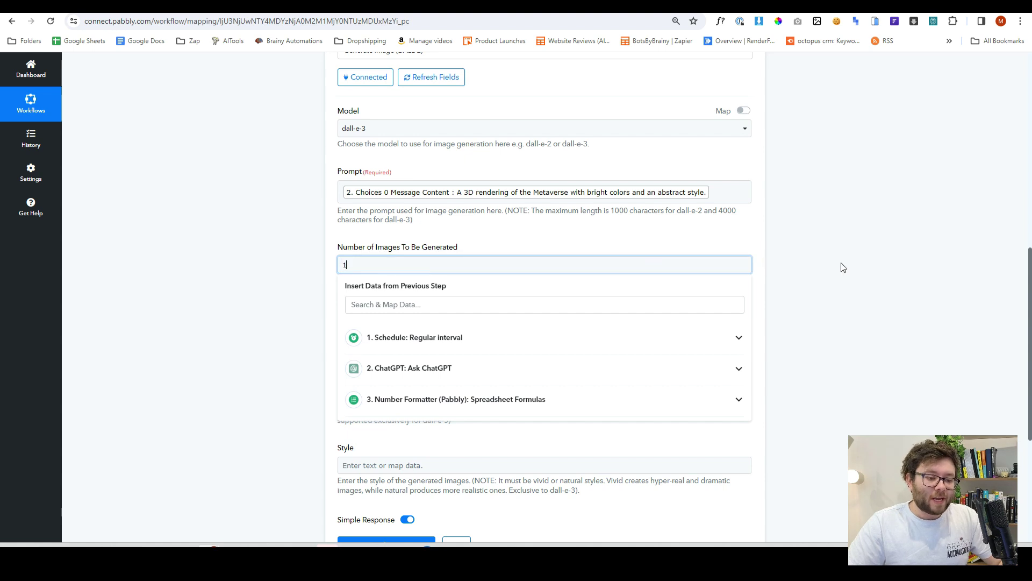
left_click(841, 262)
scroll(841, 262, "down", 3)
left_click(480, 171)
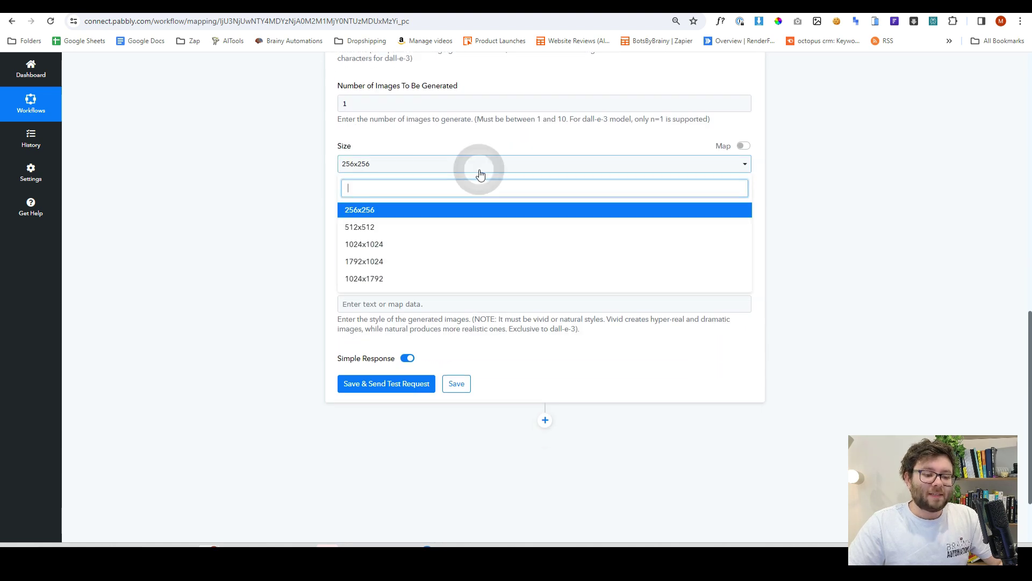
left_click(443, 265)
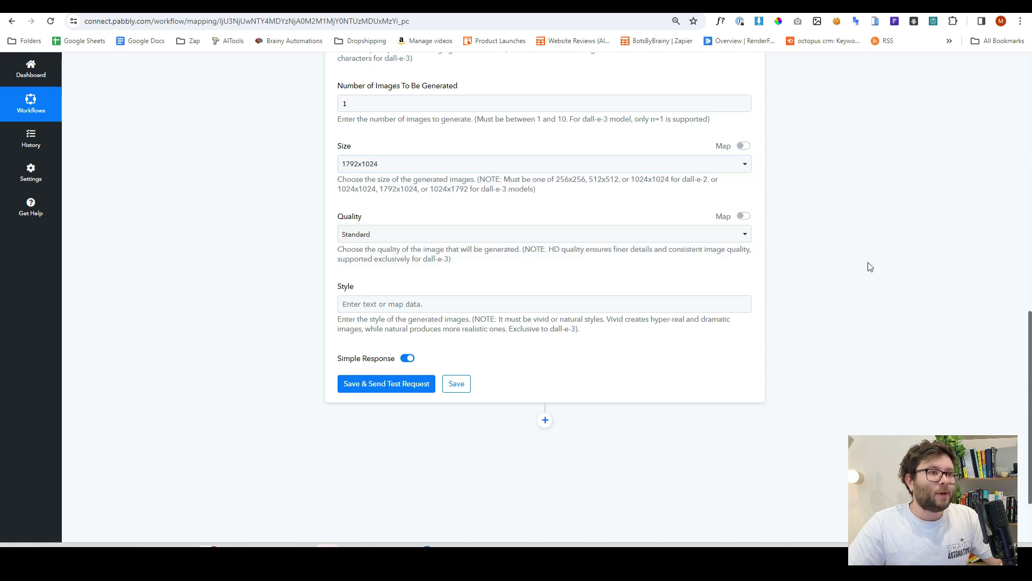
Map the formula's 3. Result into Style, recheck the formula, and test the DALL-E step.
left_click(463, 304)
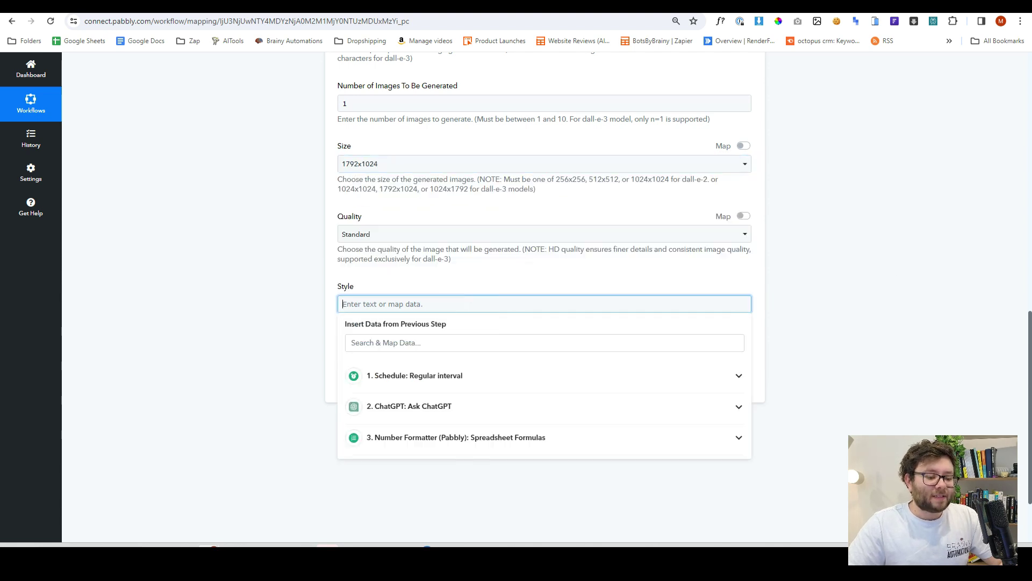
left_click(401, 437)
left_click(374, 483)
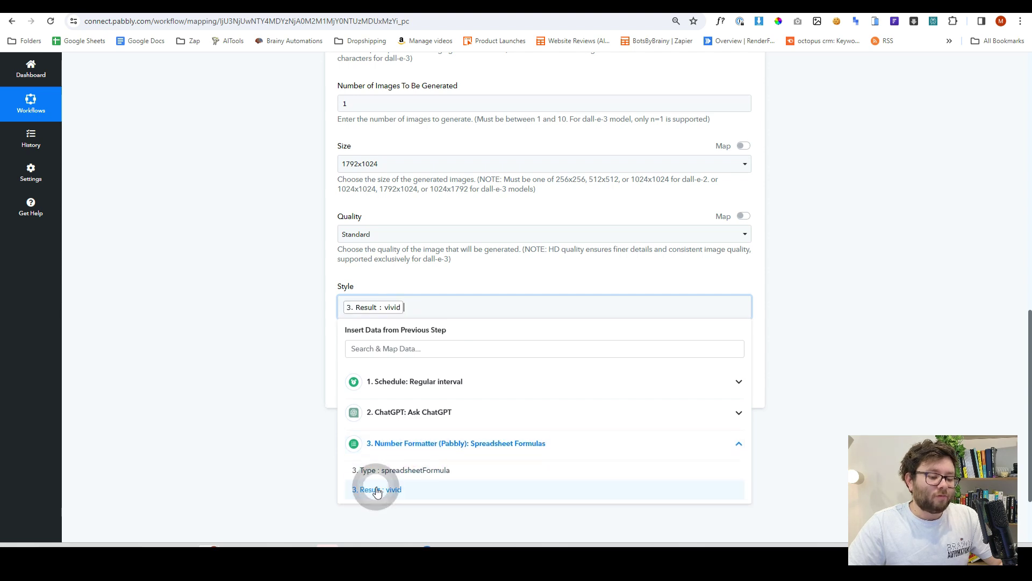
left_click(281, 417)
scroll(514, 371, "up", 15)
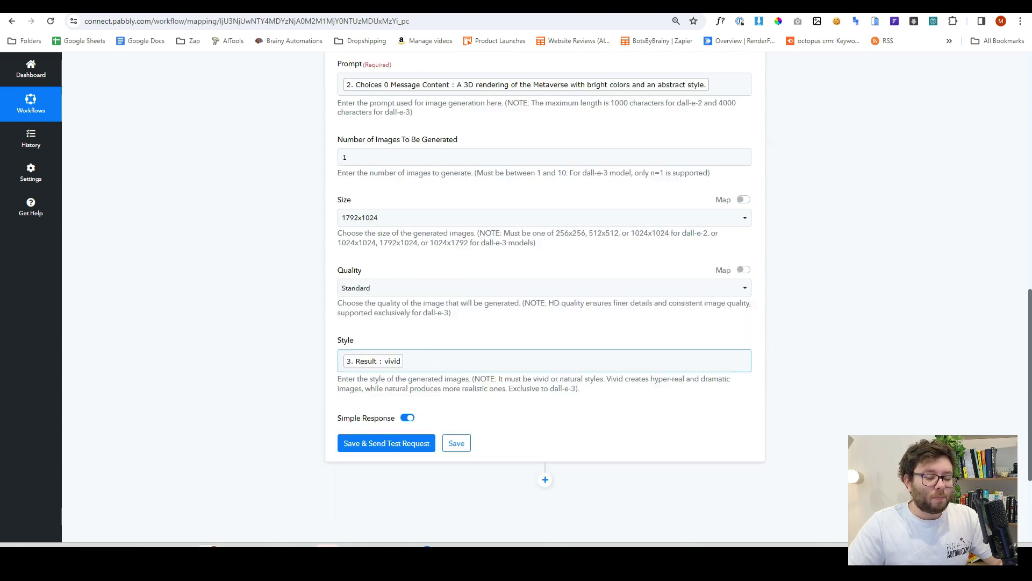
left_click(541, 297)
scroll(613, 343, "down", 5)
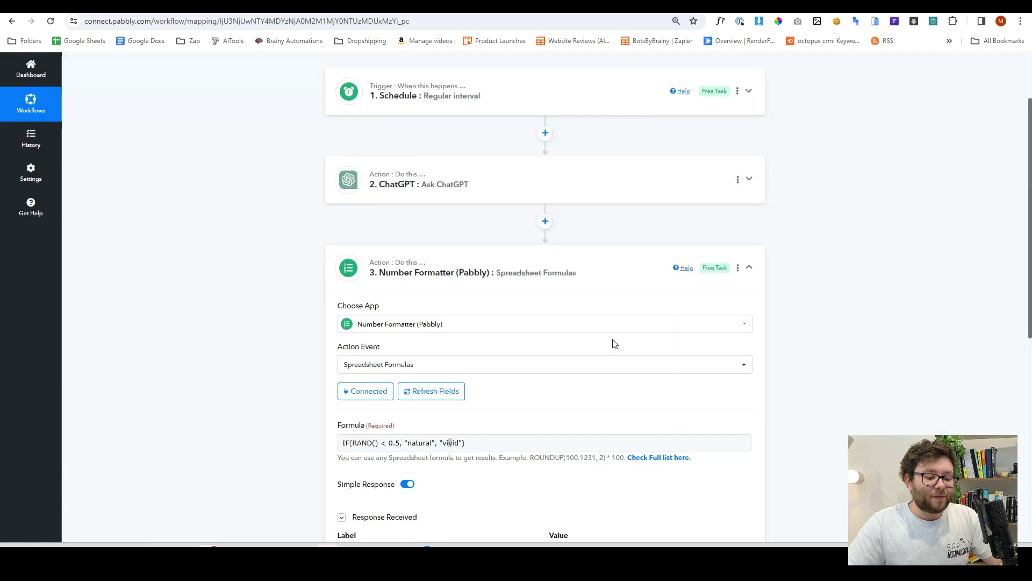
double_click(450, 178)
left_click(393, 331)
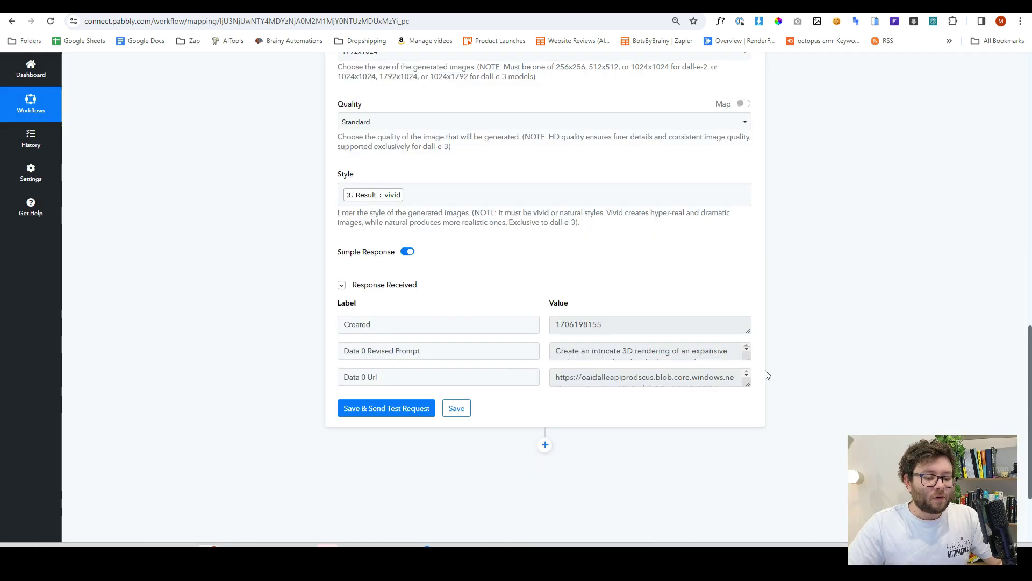
Open the DALL-E test image URL to view the cosmic scene, then close that tab.
left_click_drag(746, 382, 747, 504)
triple_click(645, 425)
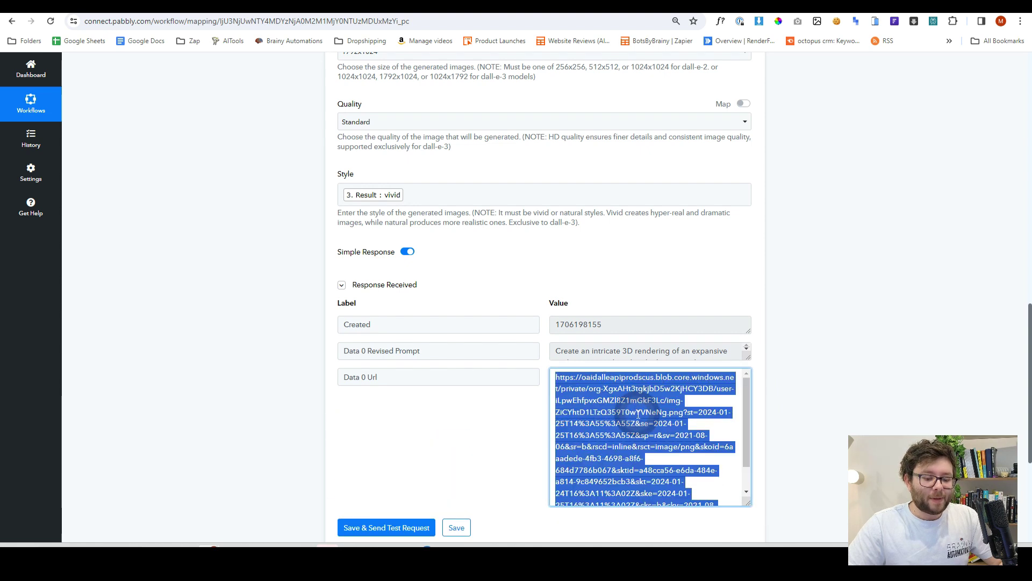
right_click(638, 413)
left_click(695, 279)
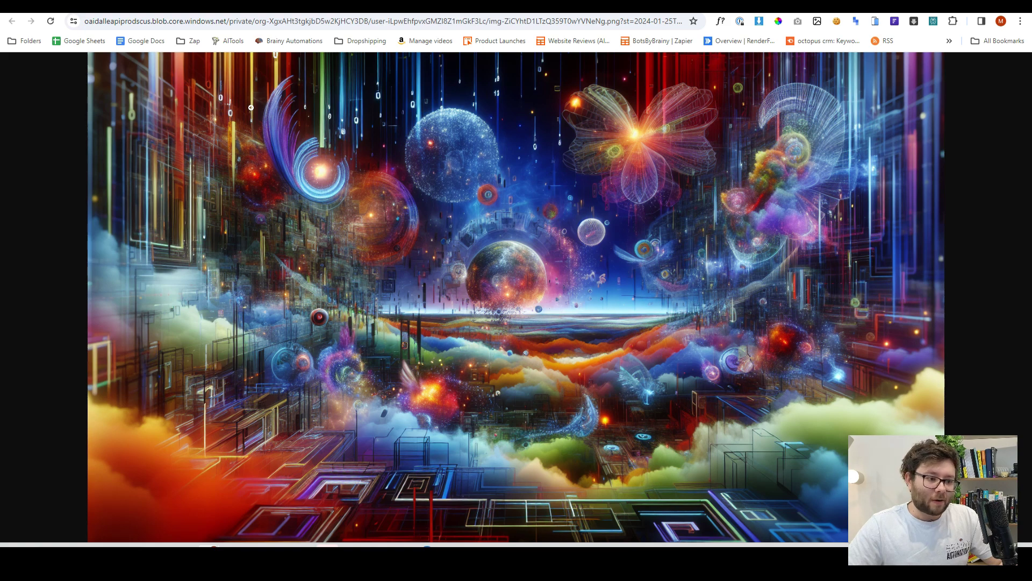
key("ctrl+w")
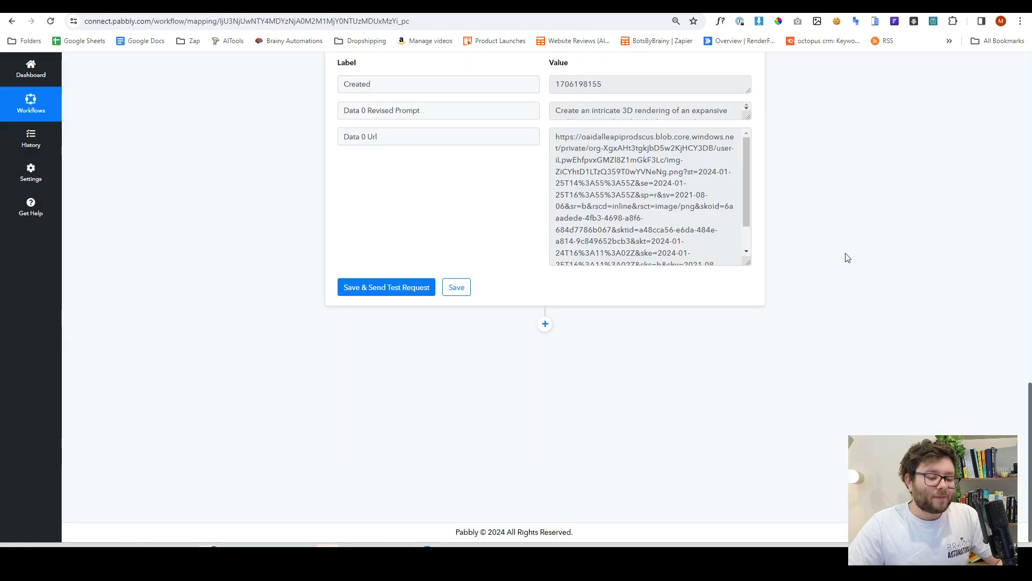
Add a fifth step using OpenAI's Custom API Request (Beta) event and start its account connection.
left_click(544, 324)
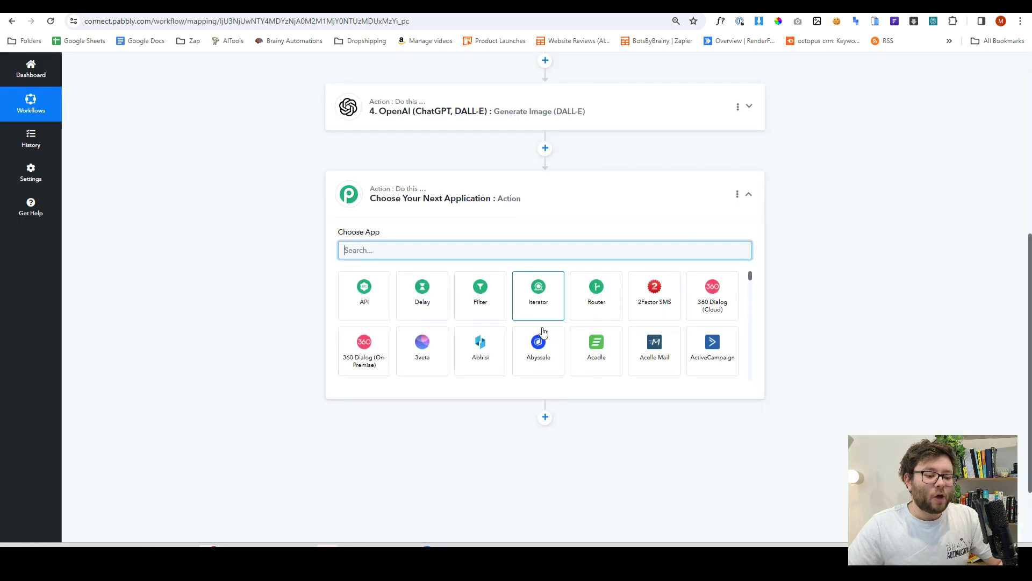
type("openai")
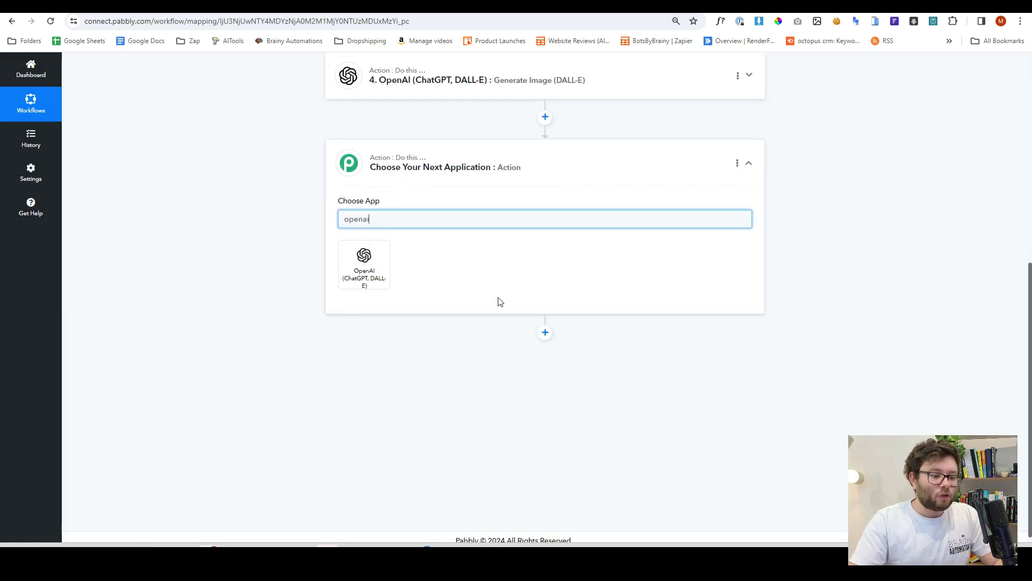
left_click(361, 271)
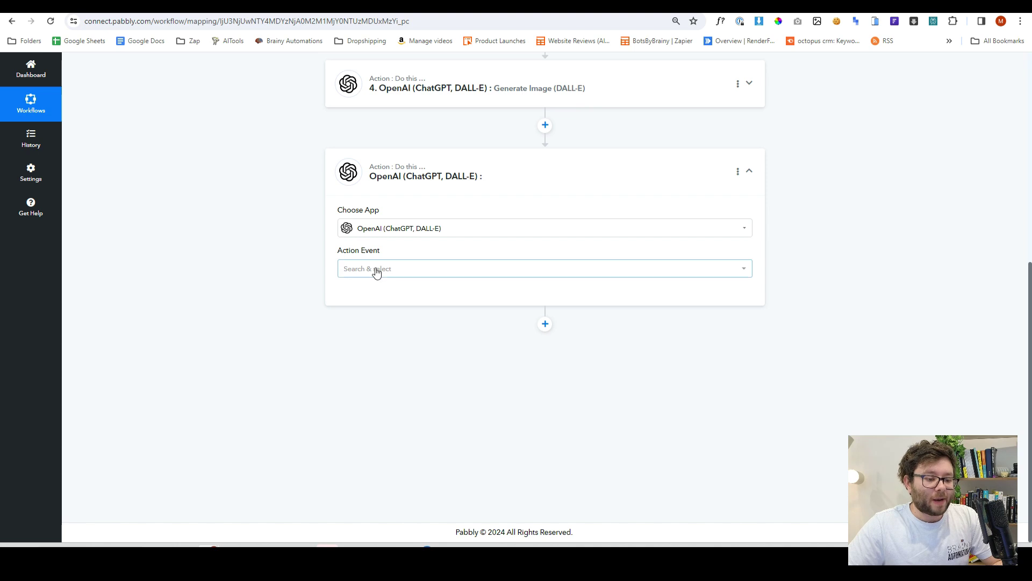
left_click(376, 270)
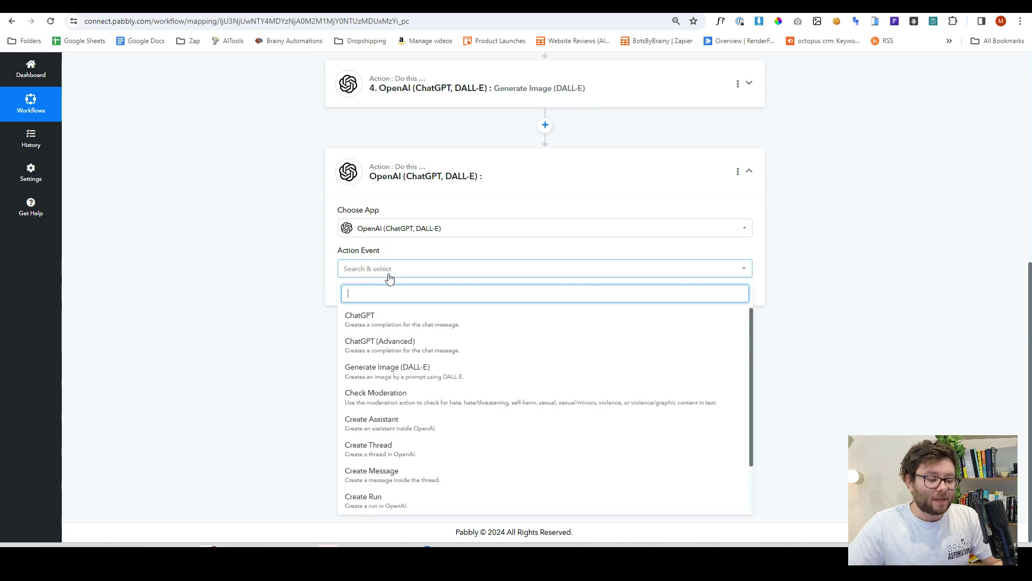
scroll(482, 393, "down", 1)
left_click(430, 494)
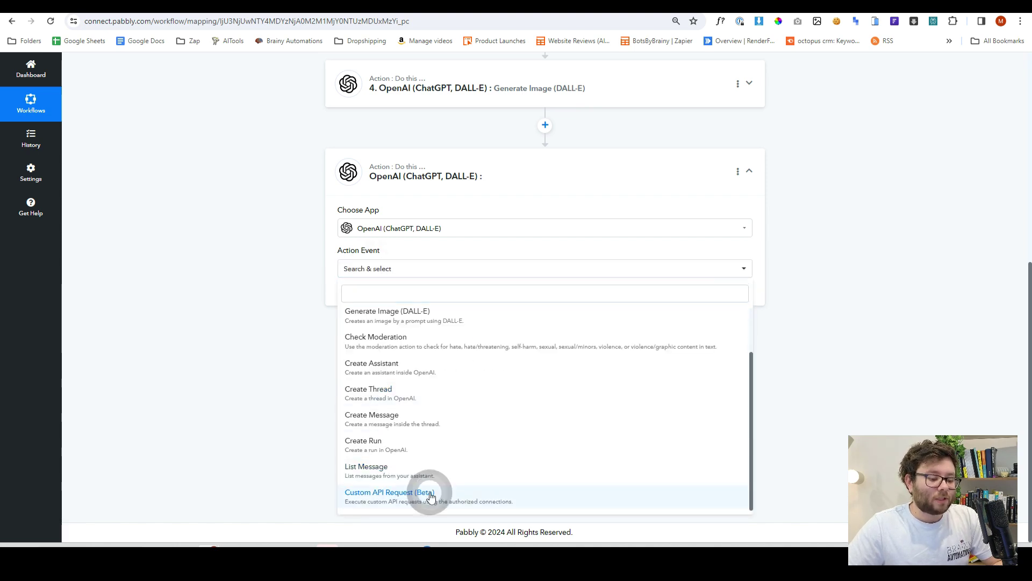
left_click(361, 295)
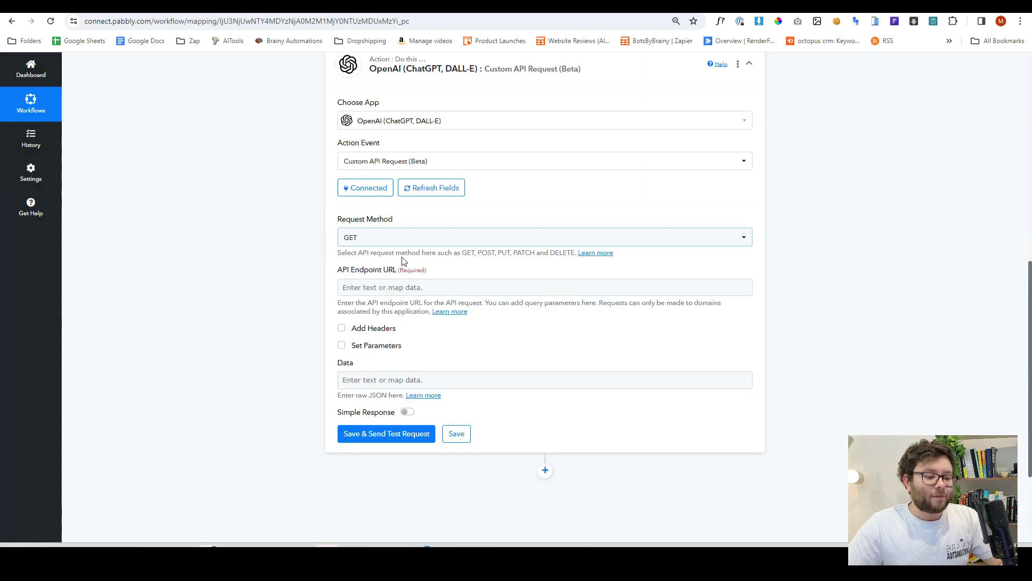
Set the request method to POST with the chat completions endpoint URL, and enable headers.
left_click(395, 240)
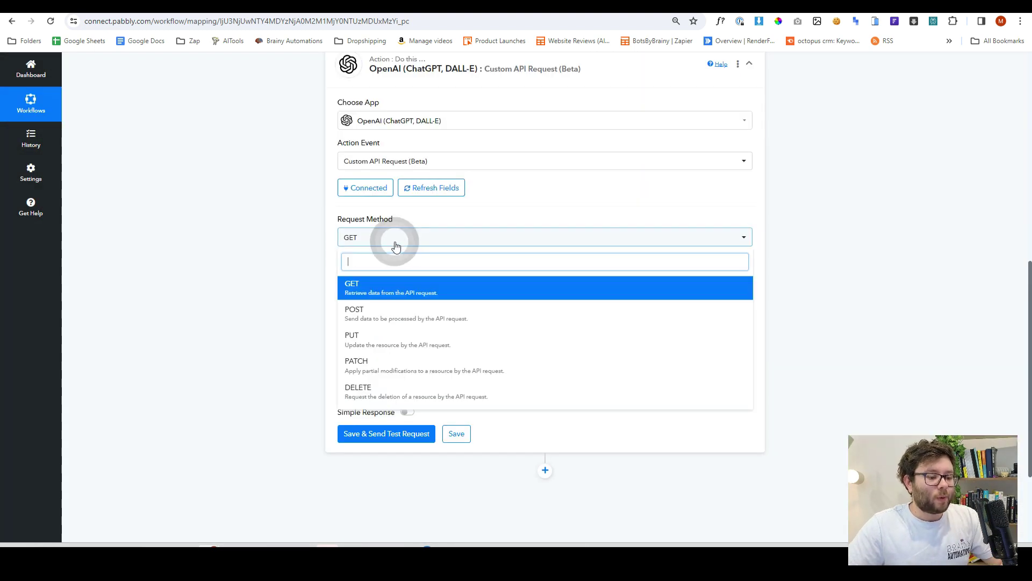
left_click(375, 311)
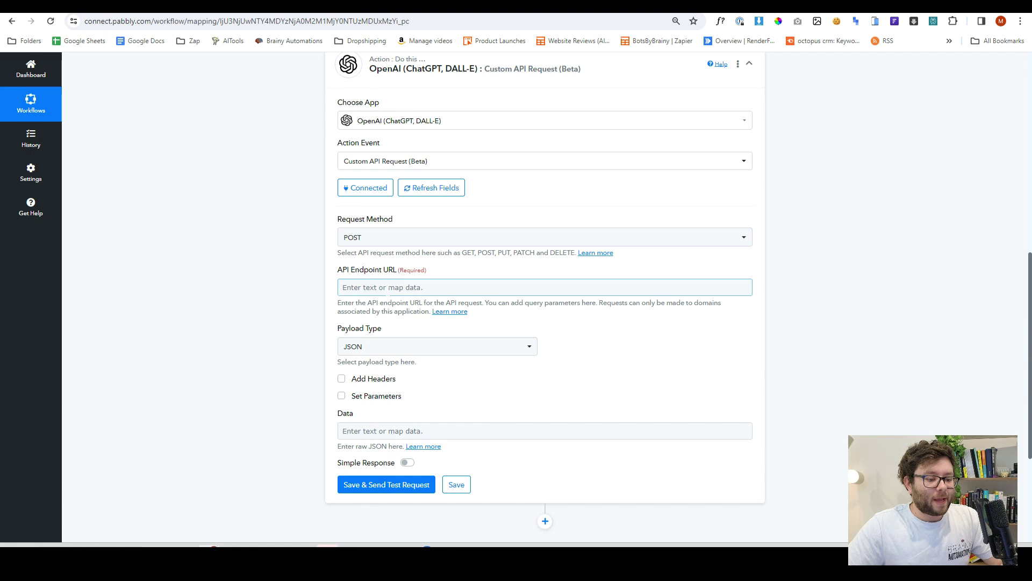
left_click(388, 288)
key("ctrl+v")
left_click(771, 321)
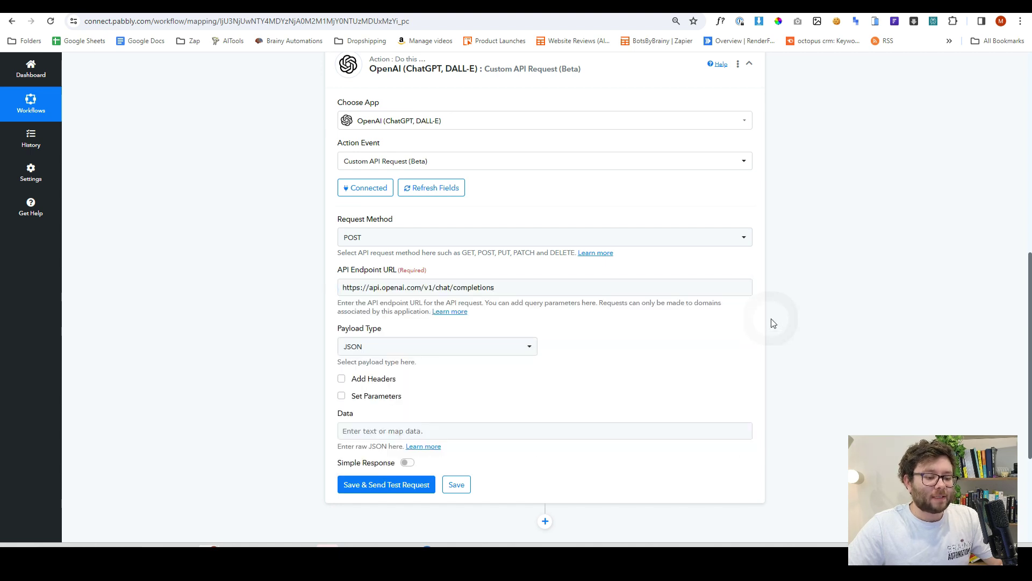
left_click(341, 378)
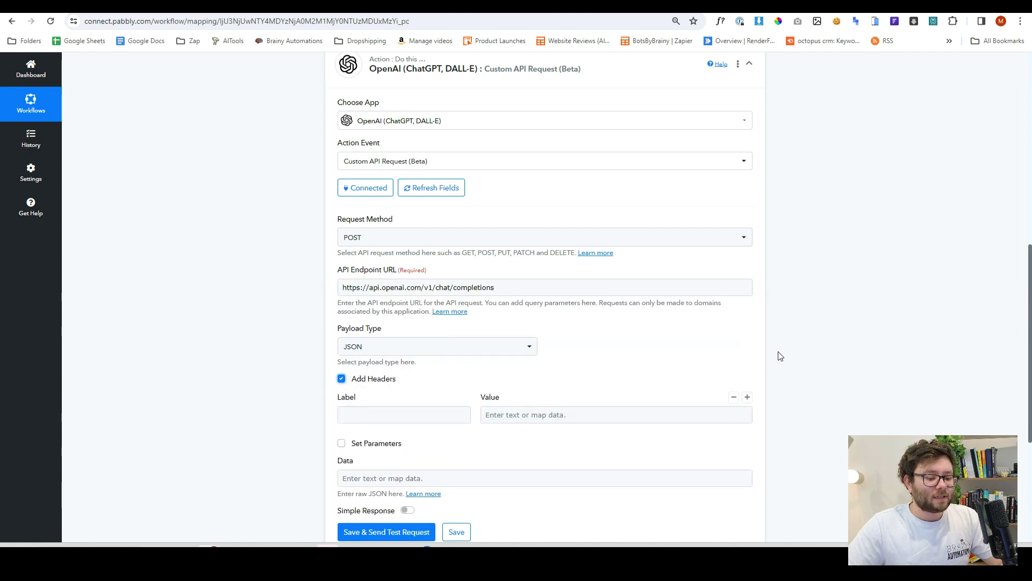
Add headers Content-Type: application/json and Authorization: Bearer.
scroll(774, 323, "down", 3)
left_click(746, 238)
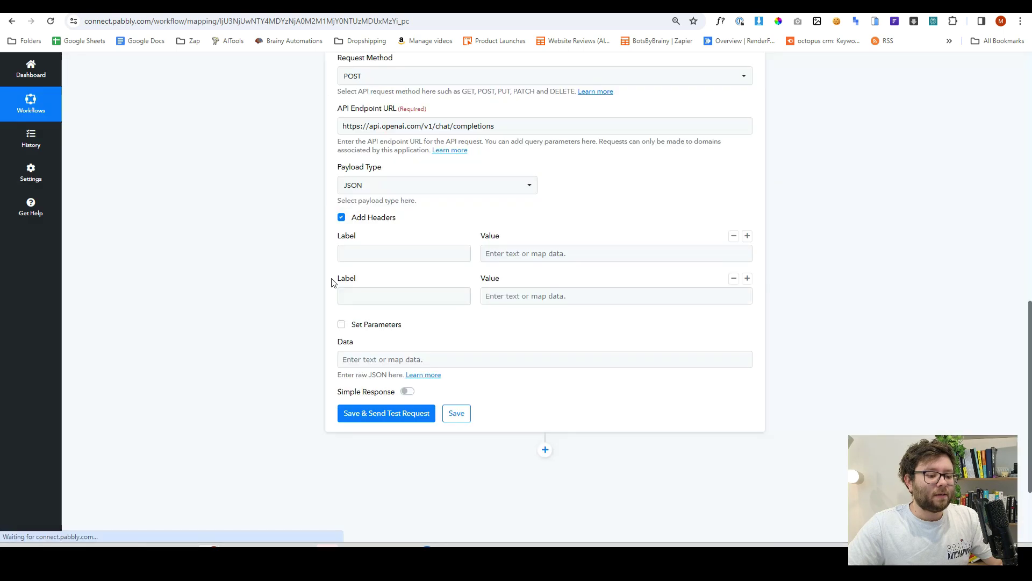
left_click(377, 254)
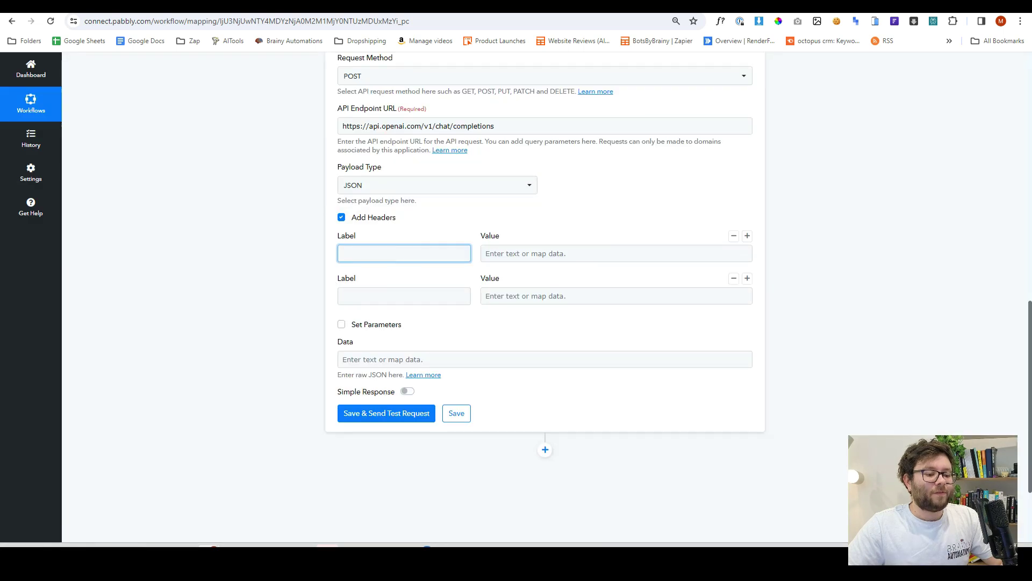
type("Content-Type")
left_click(425, 241)
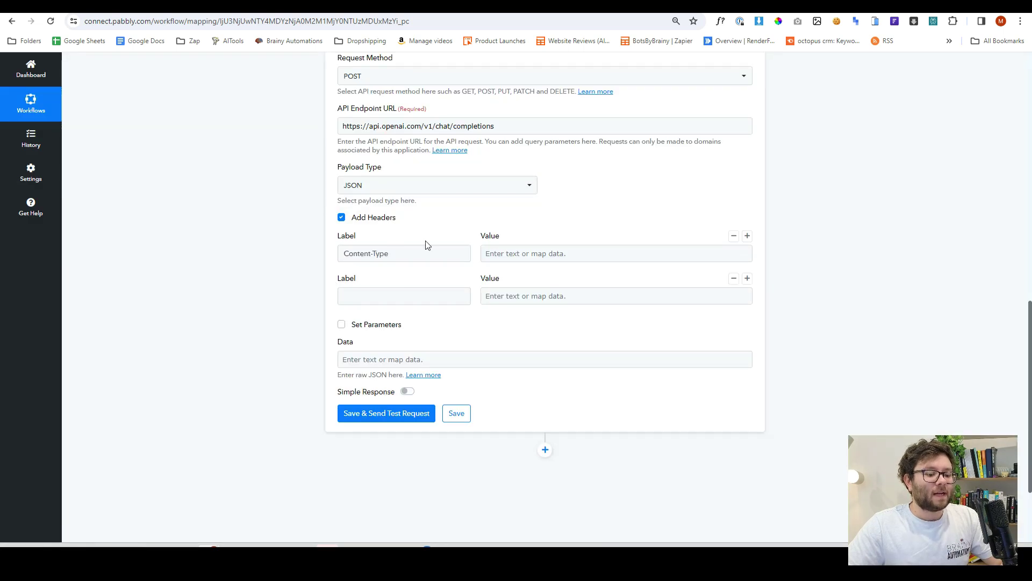
left_click(392, 294)
type("Authorization")
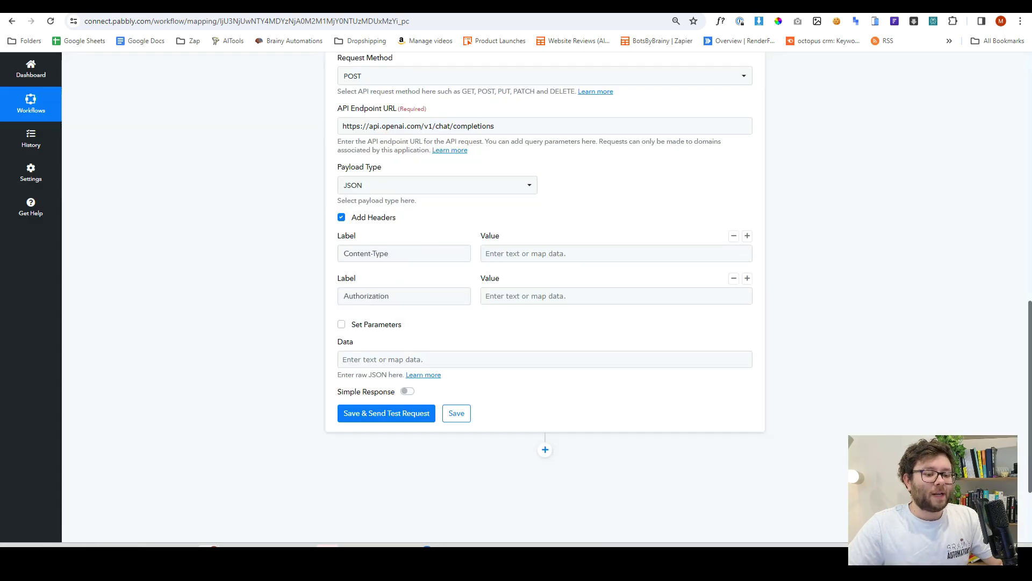
left_click(527, 252)
type("application/json")
left_click(828, 212)
left_click(511, 296)
type("Bearer")
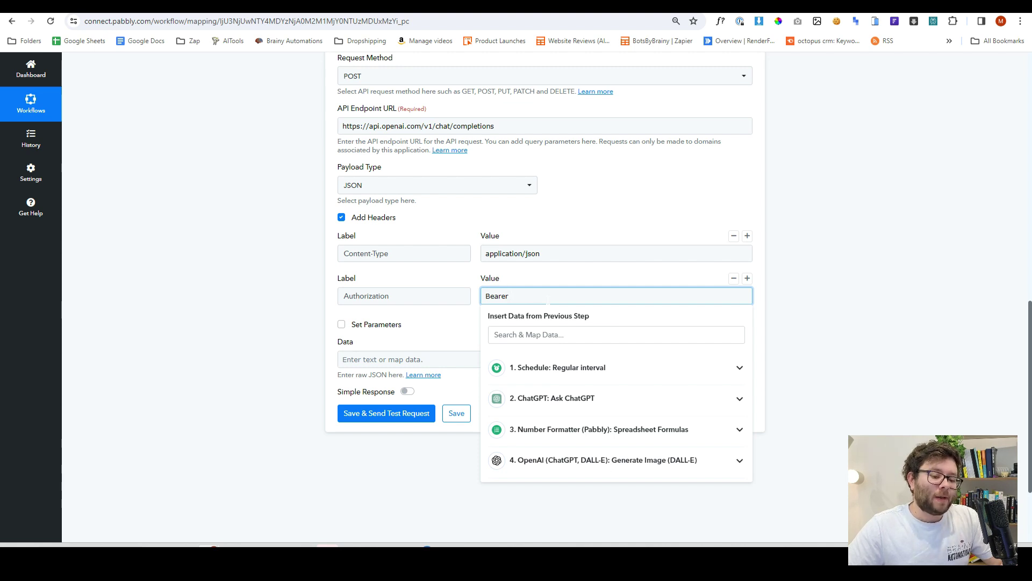
Paste the gpt-4-vision-preview JSON body asking to describe the image into Data.
left_click(390, 358)
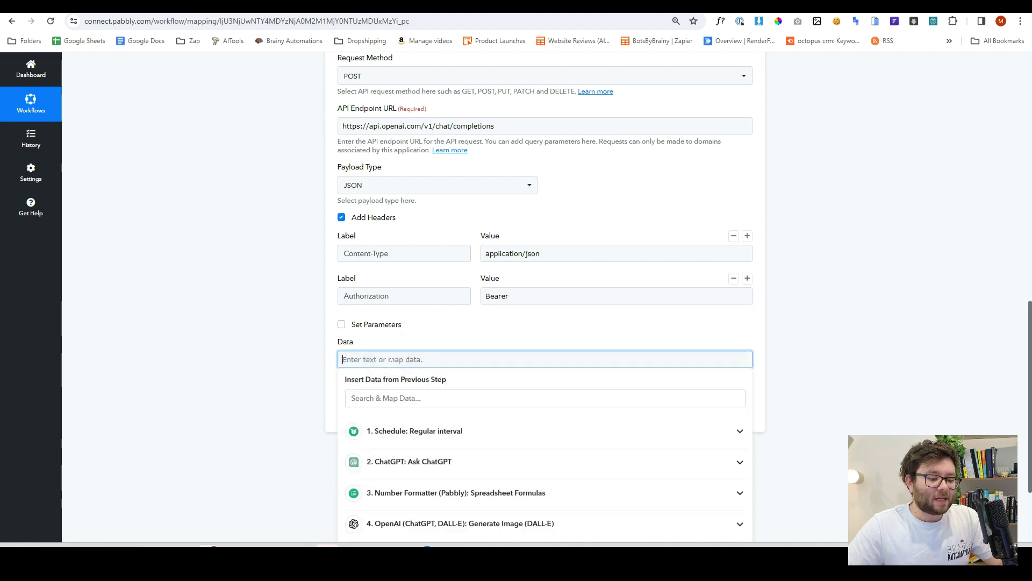
key("ctrl+v")
scroll(390, 409, "up", 5)
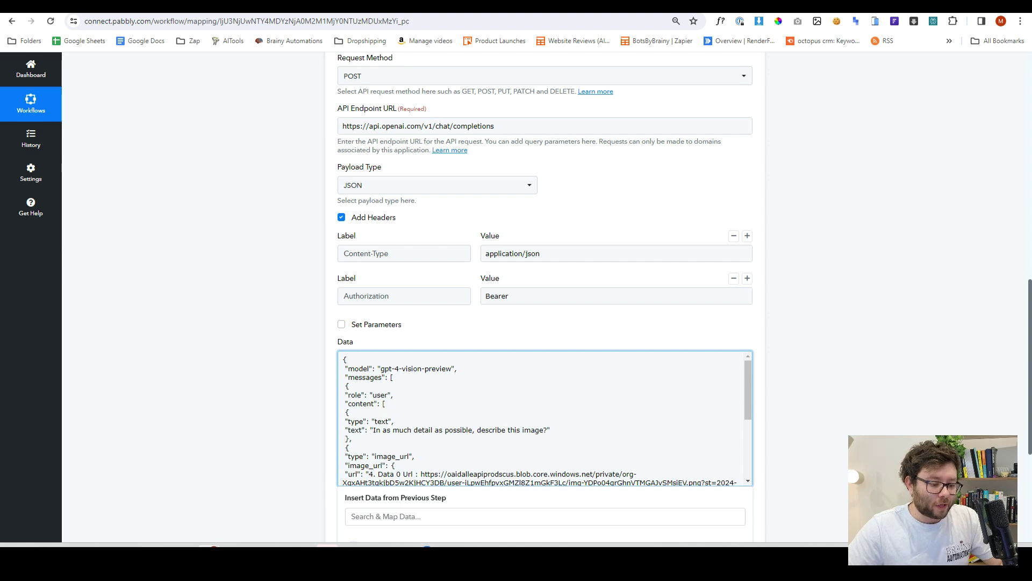
scroll(545, 376, "down", 3)
left_click_drag(373, 287, 544, 287)
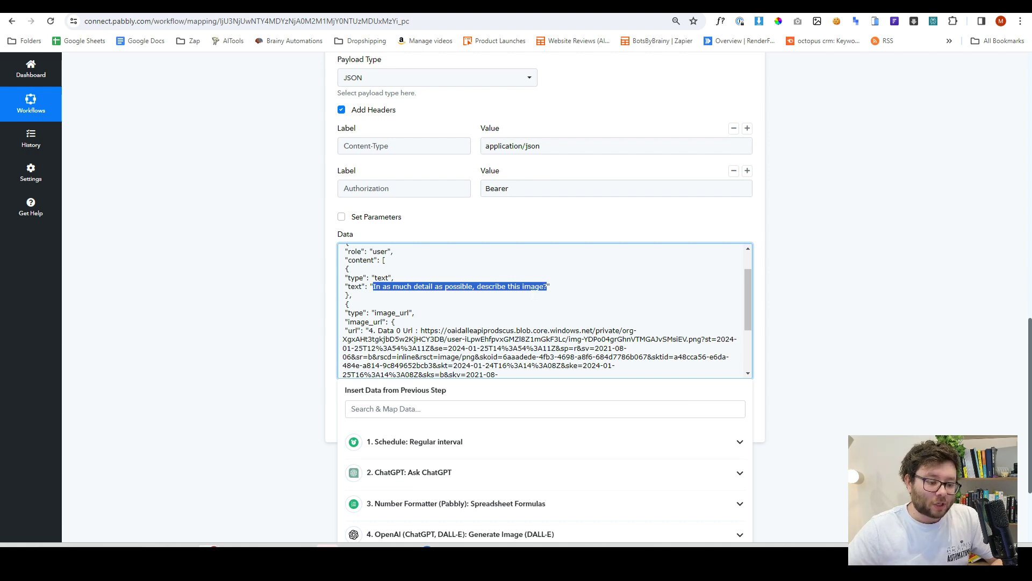
Replace the hard-coded image URL in the request body with step 4's Data 0 Url.
key("ctrl+z")
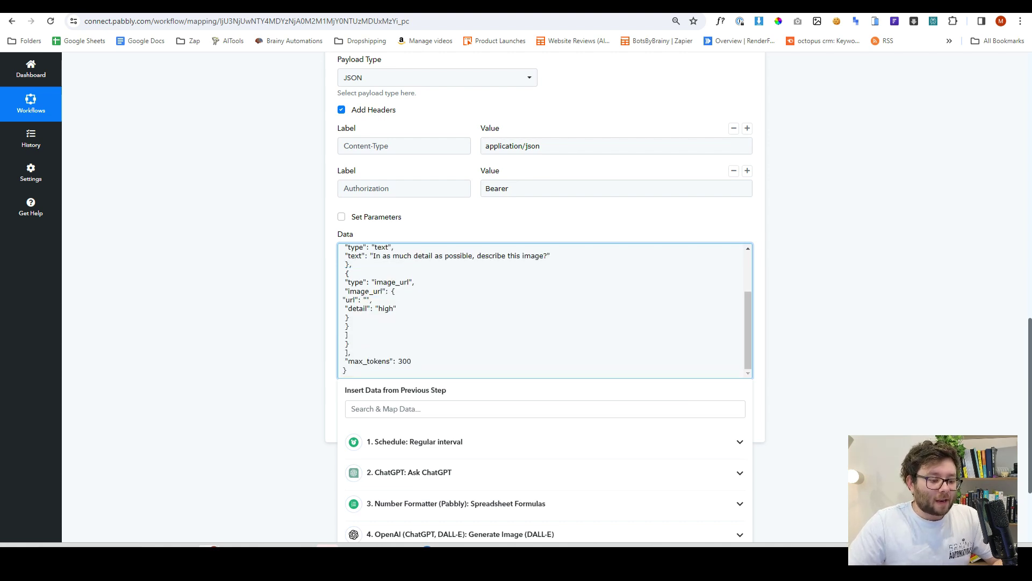
left_click(365, 299)
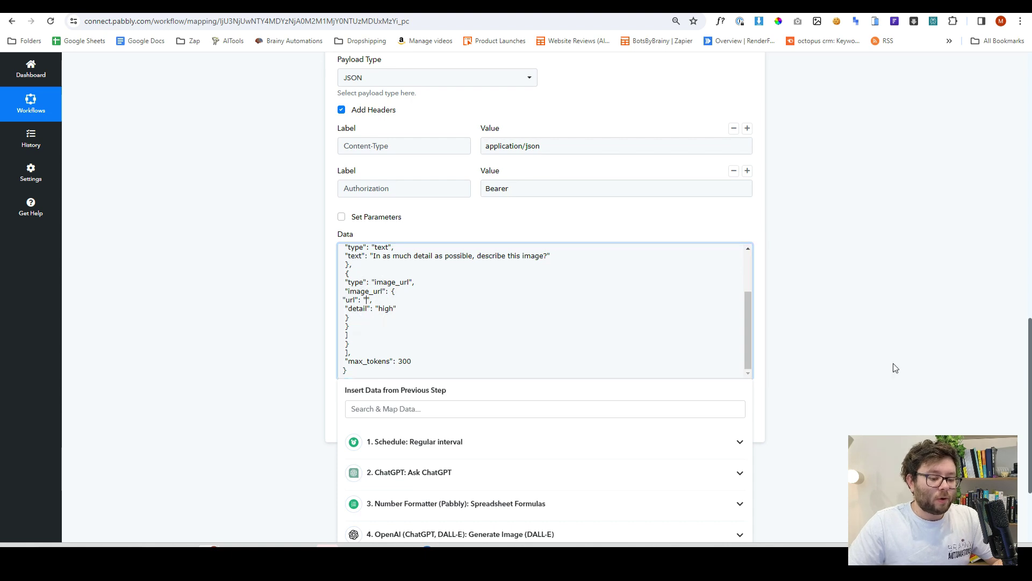
scroll(892, 363, "down", 2)
left_click(472, 430)
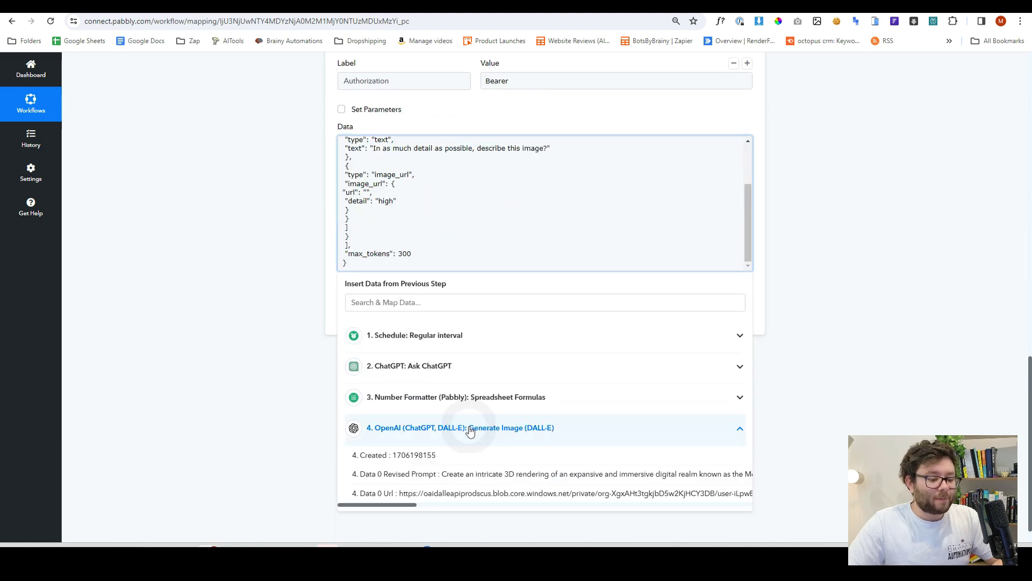
scroll(430, 446, "down", 1)
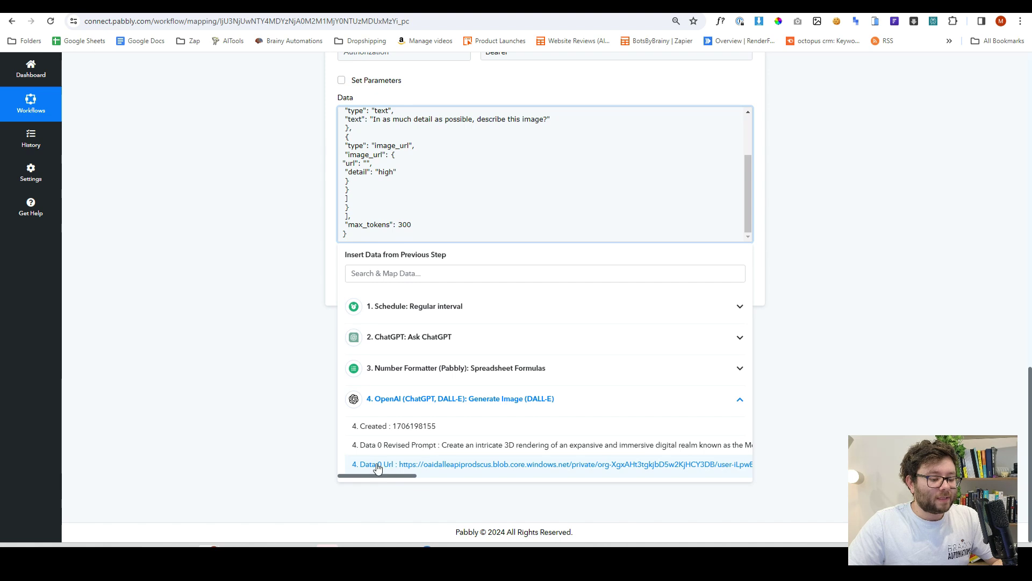
left_click(405, 466)
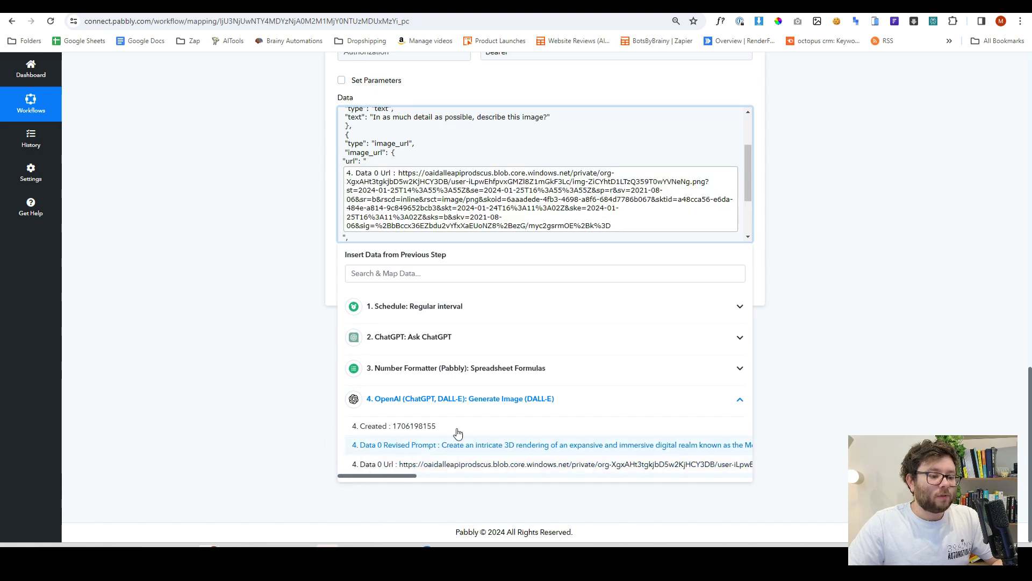
left_click(842, 297)
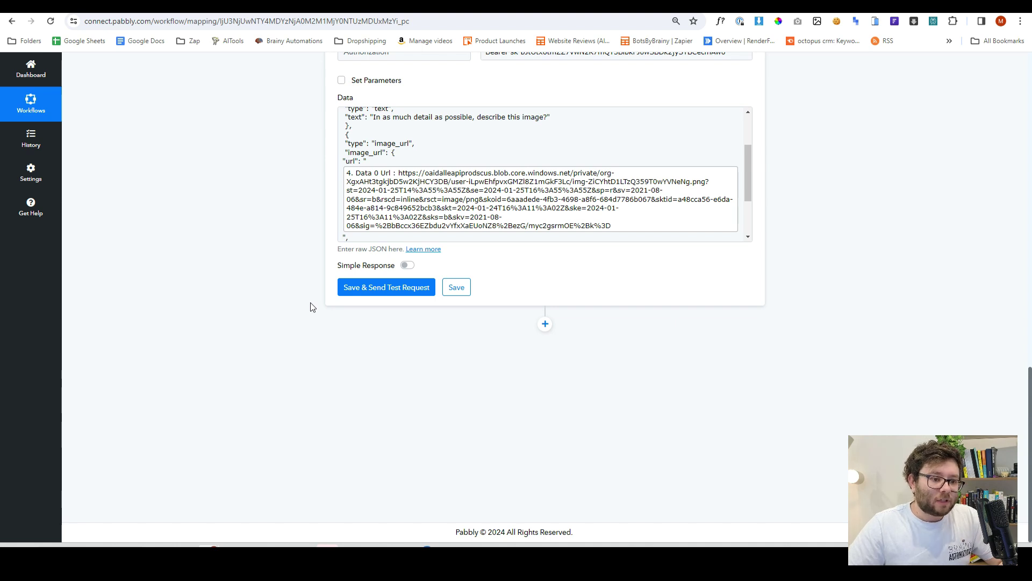
Save and send a test request, then select the returned image description text.
left_click(338, 295)
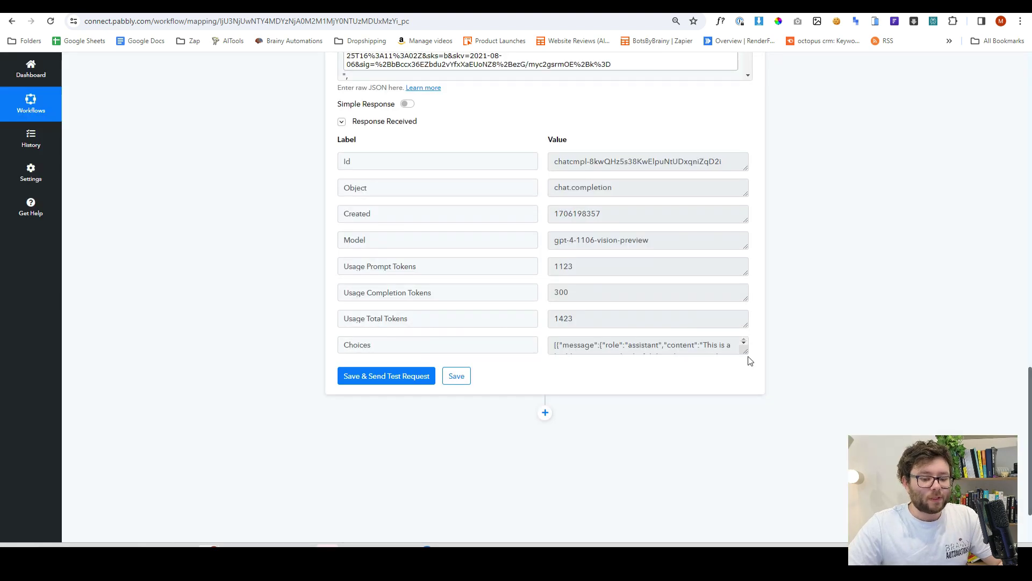
scroll(754, 279, "down", 2)
scroll(698, 295, "down", 3)
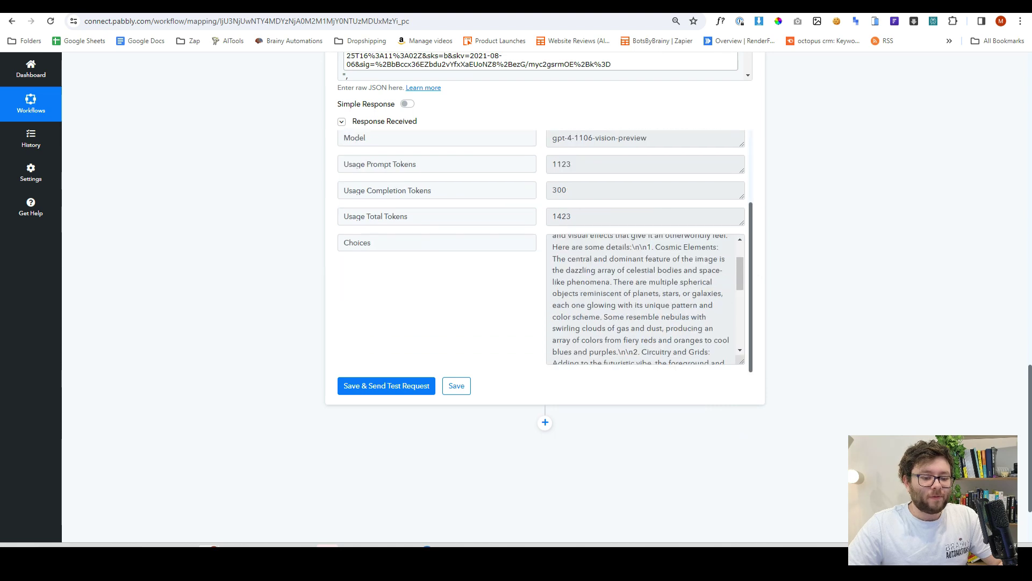
left_click_drag(595, 243, 679, 291)
key("ctrl+End")
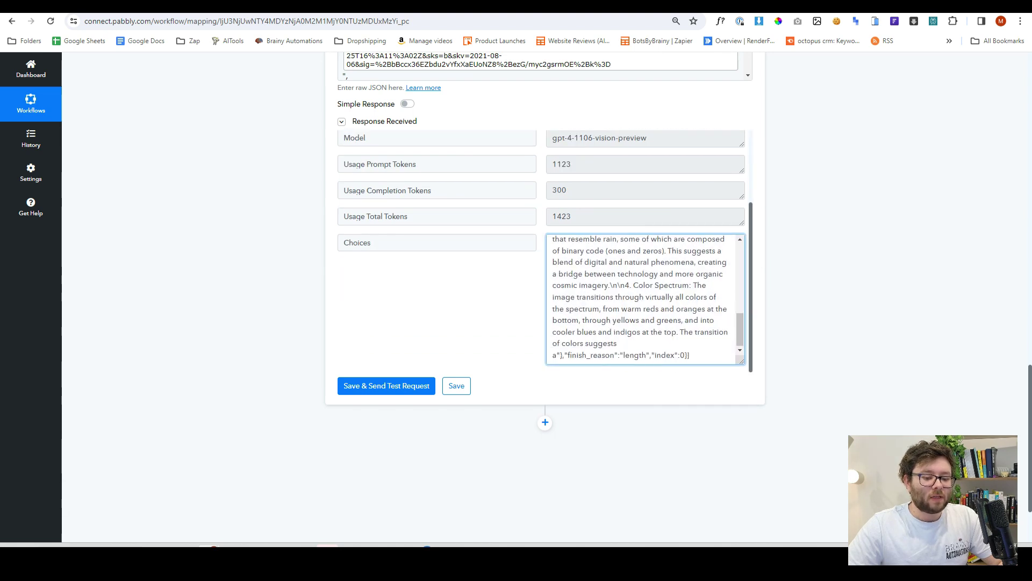
scroll(643, 304, "up", 3)
left_click_drag(554, 241, 643, 304)
key("ctrl+a")
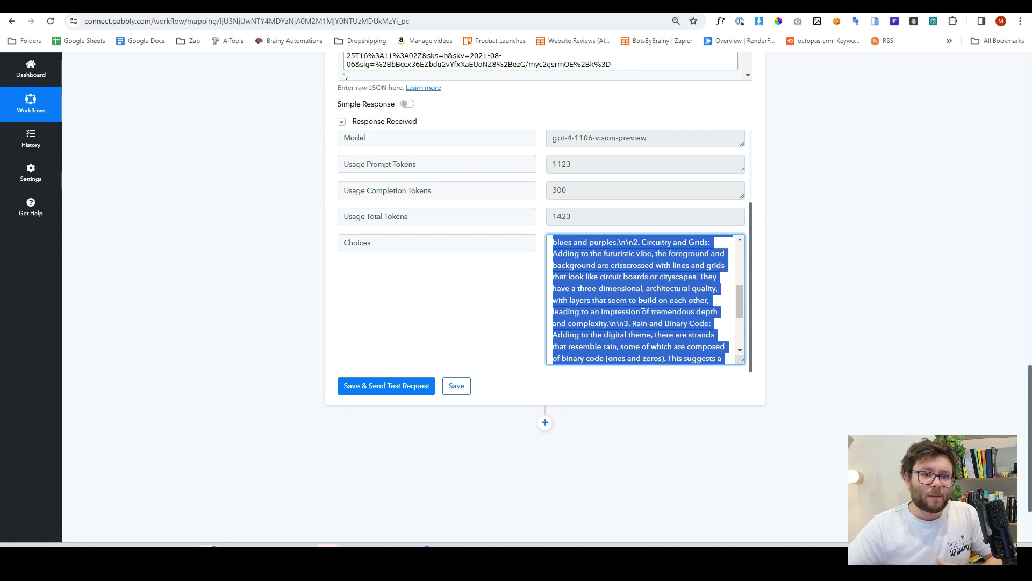
Add an Ask ChatGPT action step linked to the existing ChatGPT connection.
left_click(545, 424)
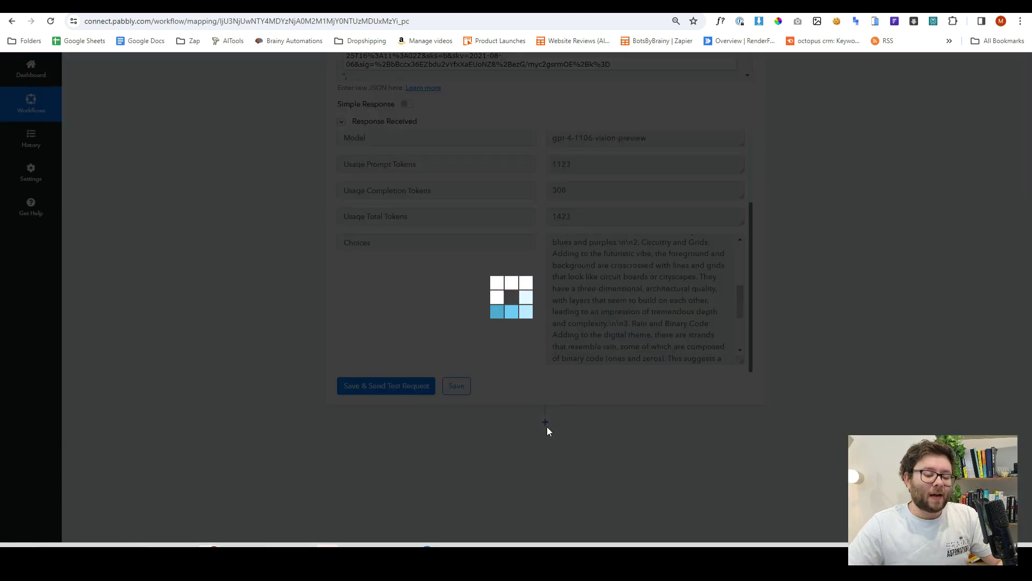
type("chatg")
left_click(367, 269)
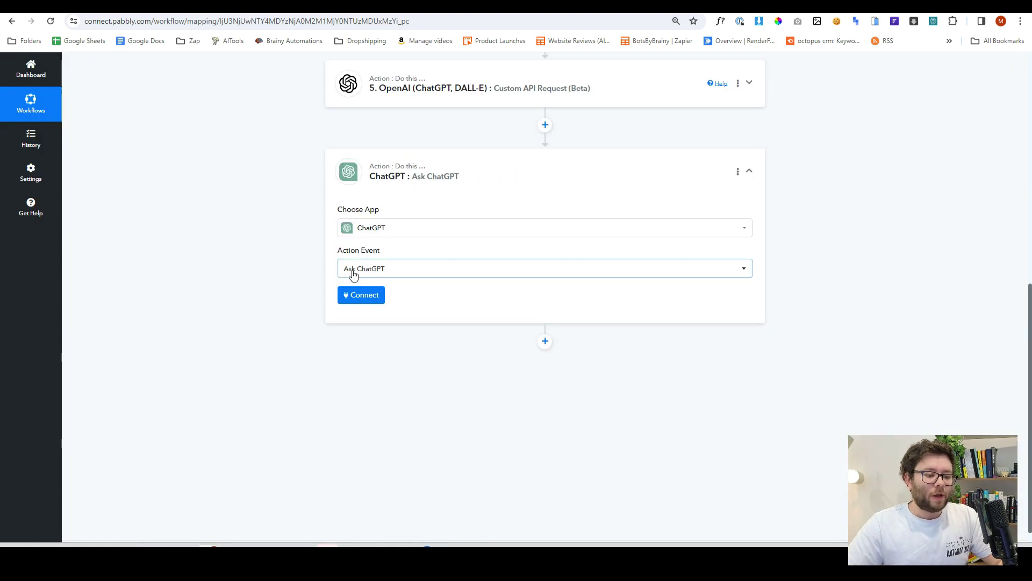
left_click(353, 296)
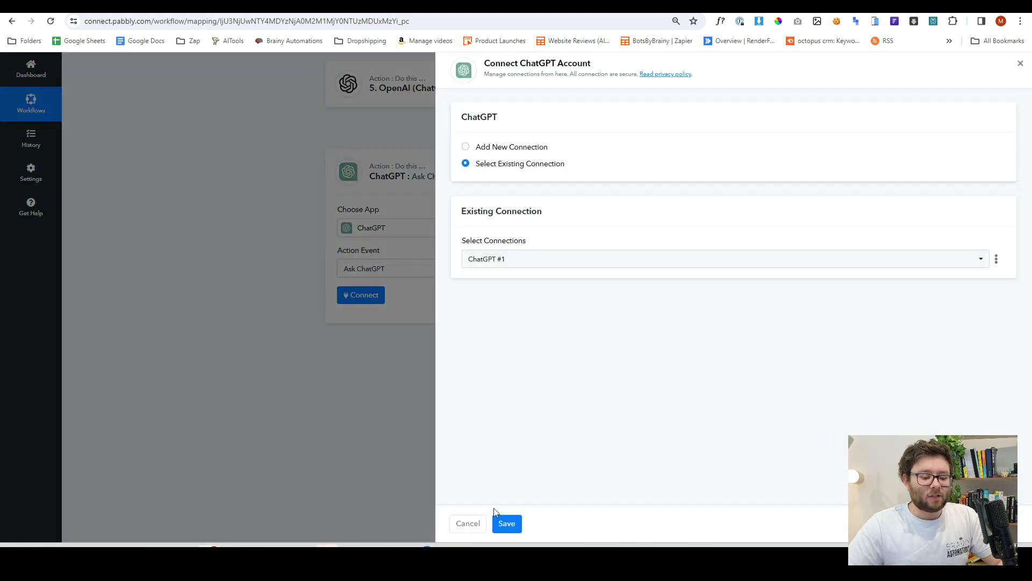
left_click(506, 522)
Insert step 5's Choices description into the prompt, test it, and select the returned blog title.
left_click(569, 412)
key("Return")
key("Return")
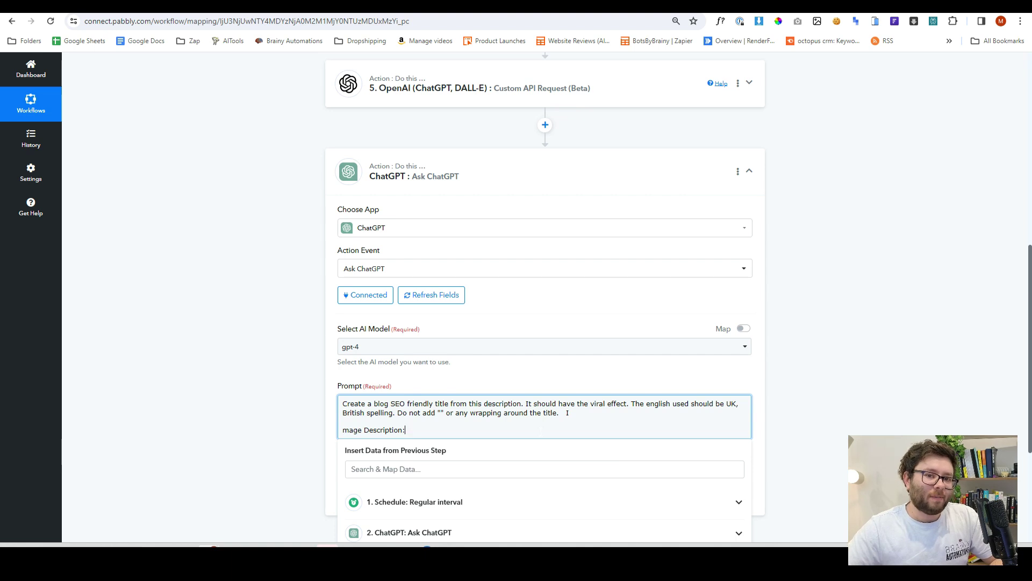
scroll(544, 322, "down", 3)
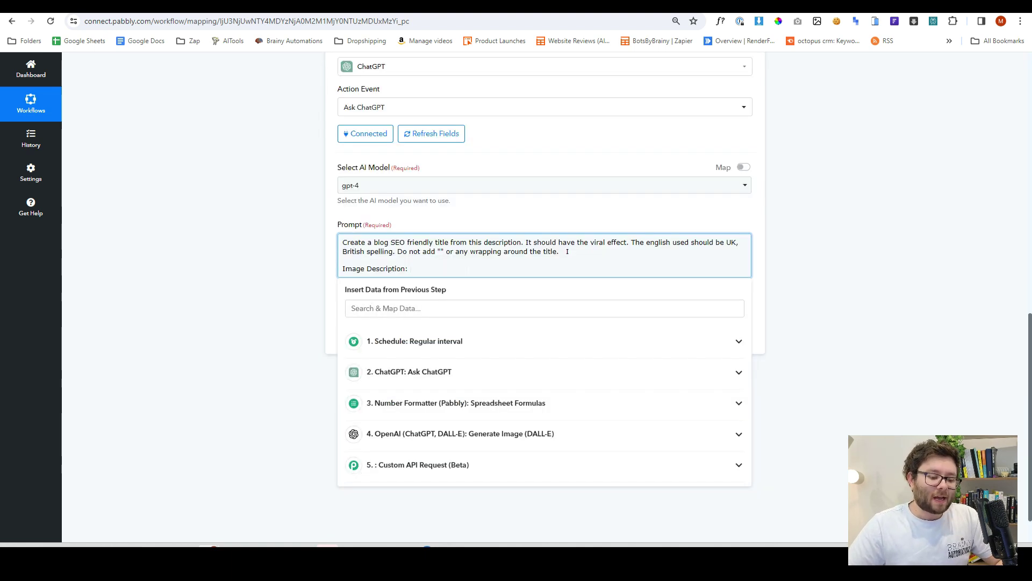
scroll(475, 387, "down", 1)
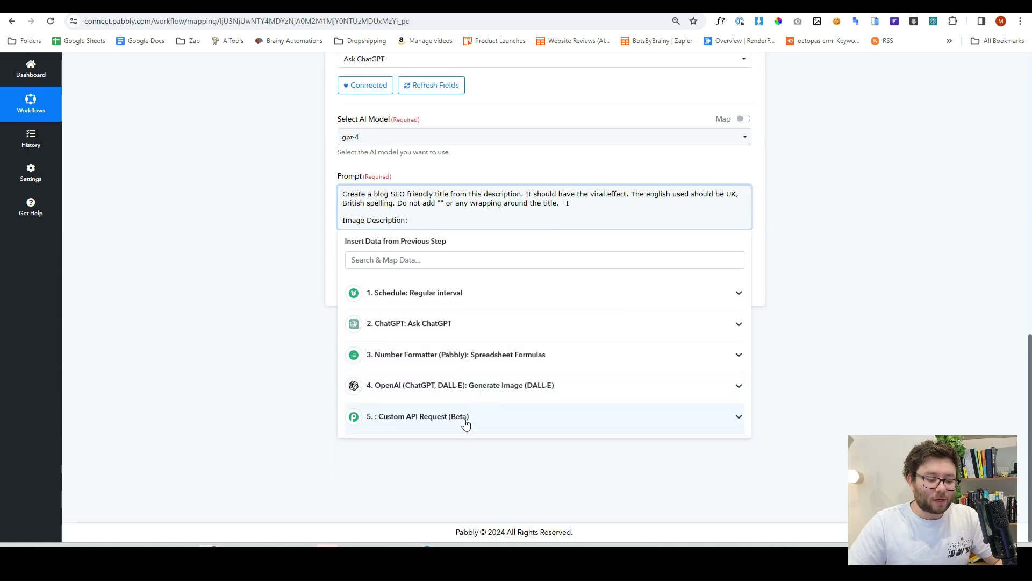
left_click(466, 424)
scroll(483, 479, "down", 1)
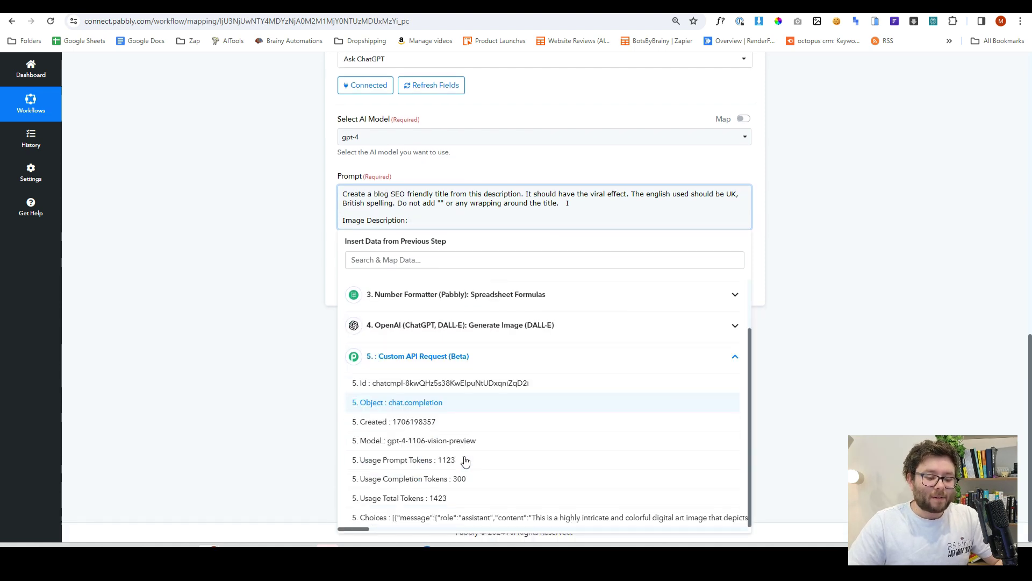
left_click(446, 516)
left_click(823, 351)
left_click(375, 378)
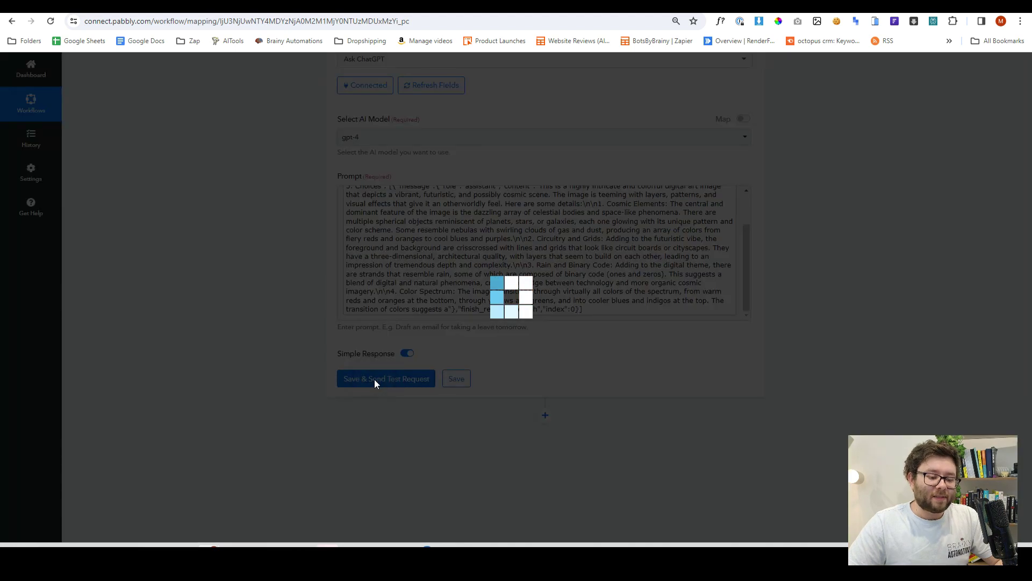
left_click_drag(718, 327, 538, 293)
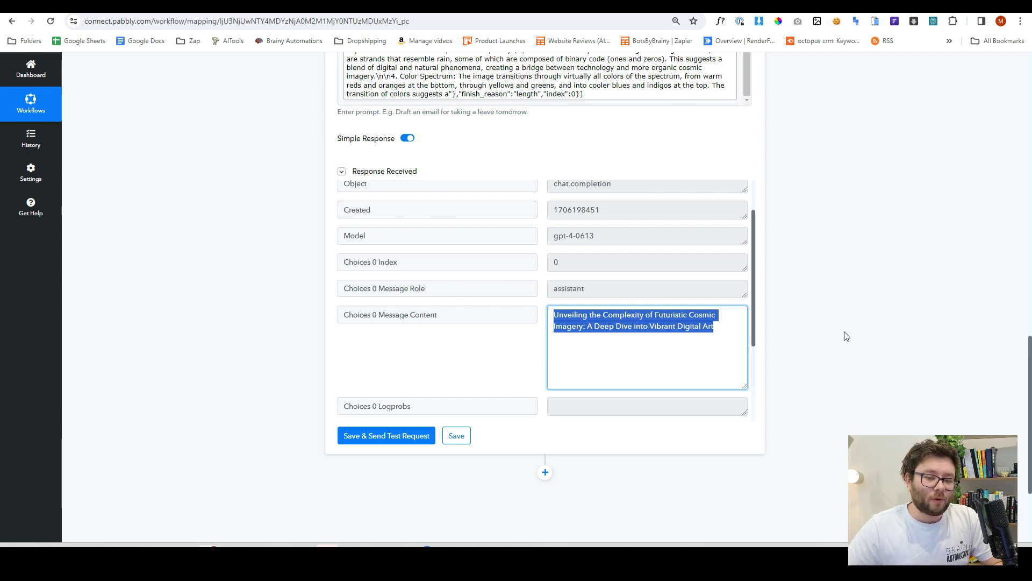
Add a Dropbox Upload File (New) step and connect the Dropbox account.
left_click(545, 472)
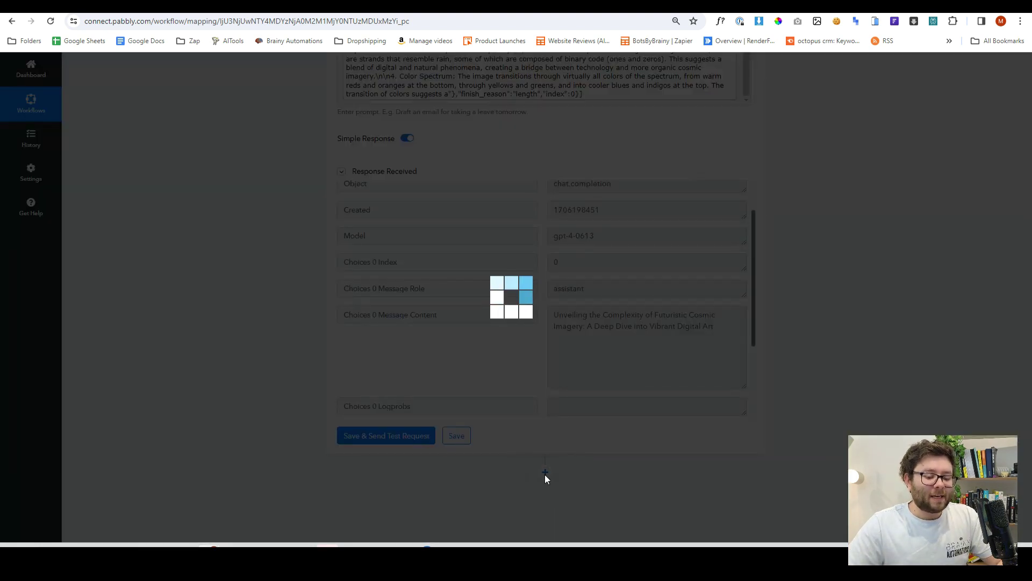
type("dropb")
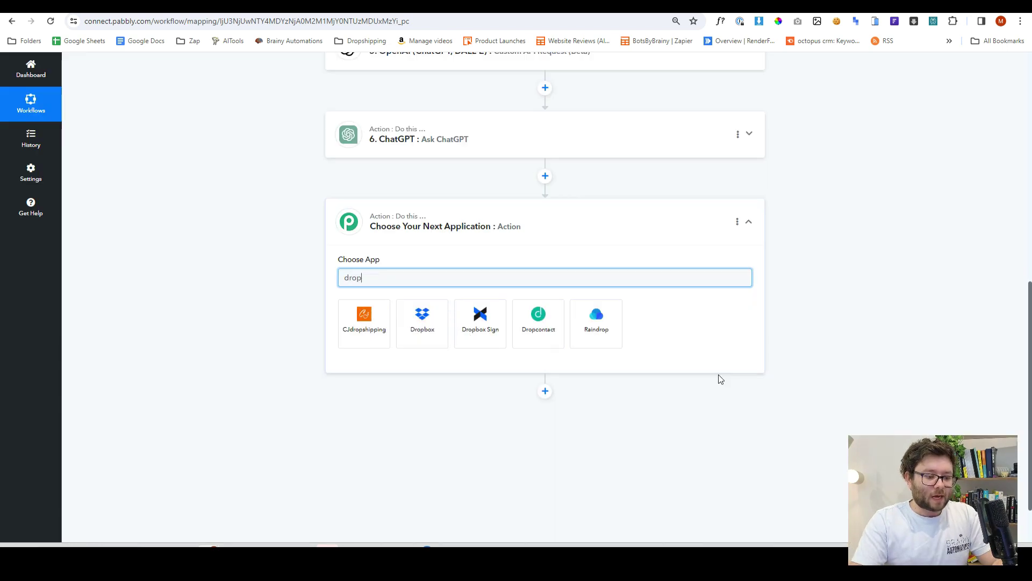
left_click(364, 319)
left_click(457, 319)
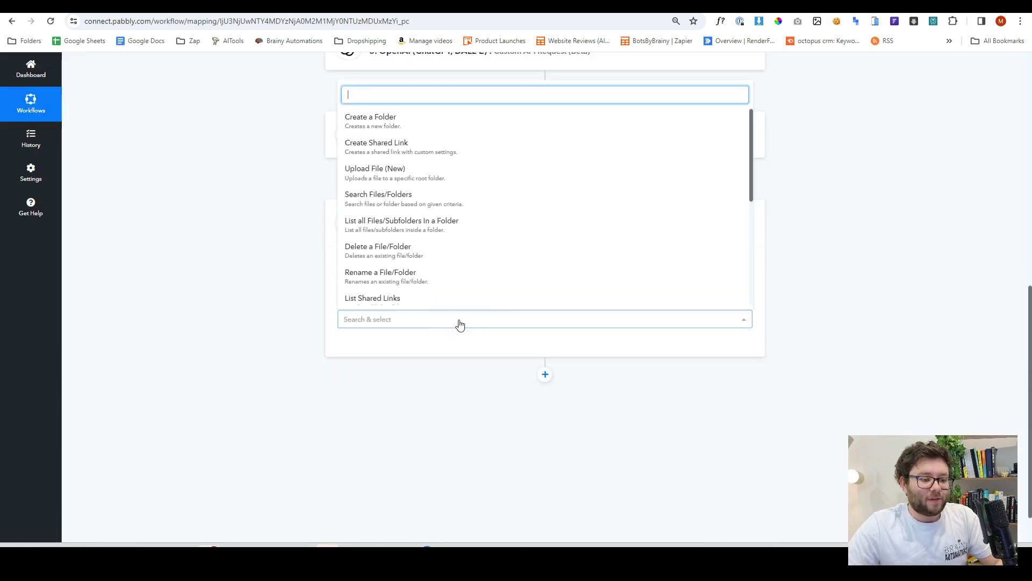
left_click(434, 173)
left_click(369, 346)
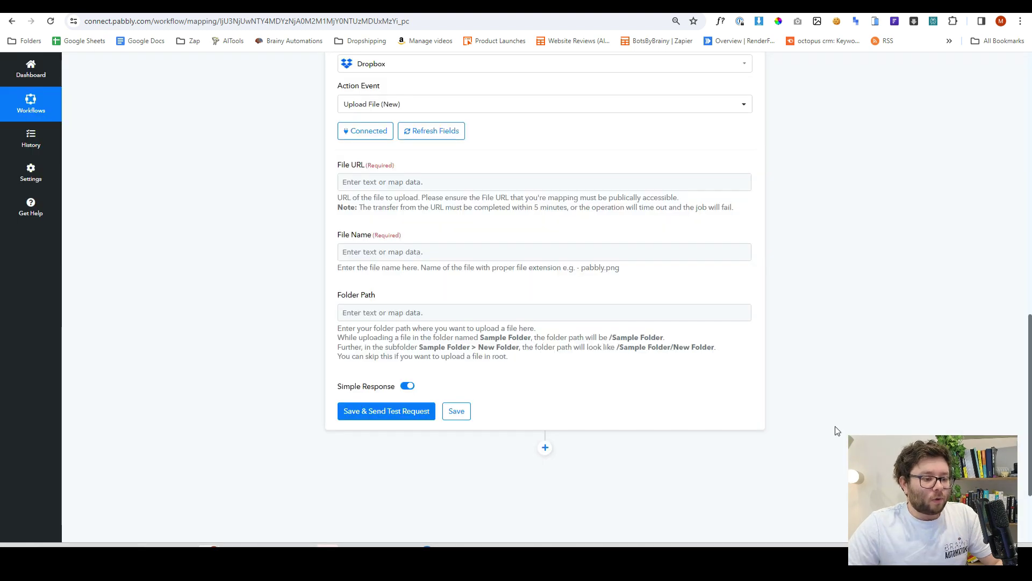
Map step 4's Data 0 Url to File URL and step 6's Message Content to File Name.
left_click(509, 182)
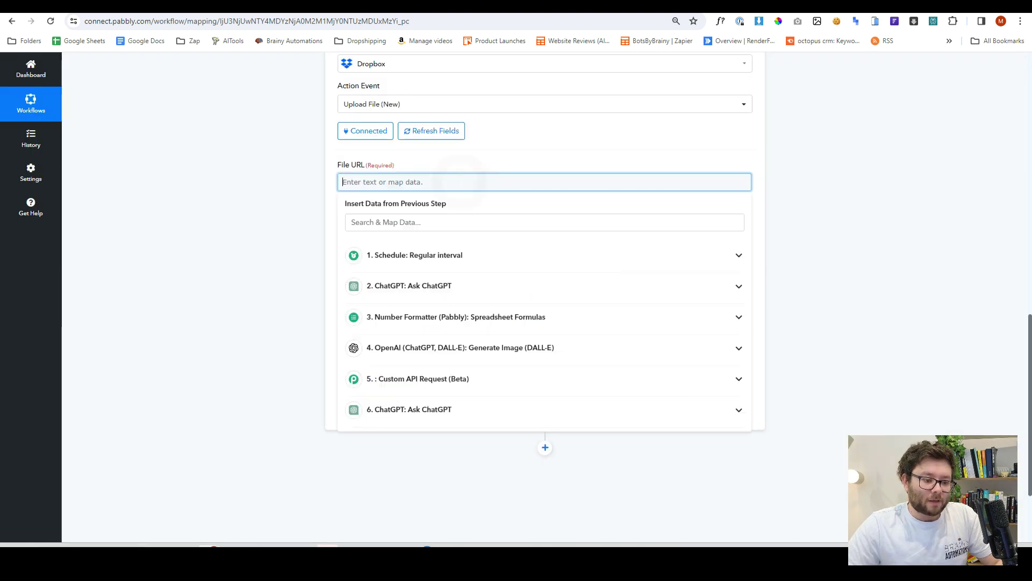
left_click(403, 347)
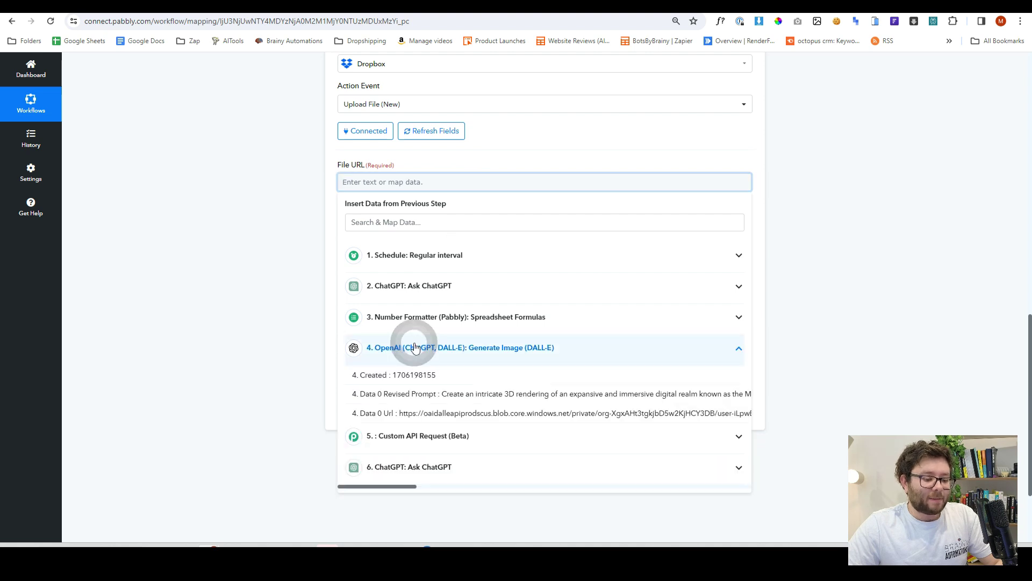
left_click(391, 414)
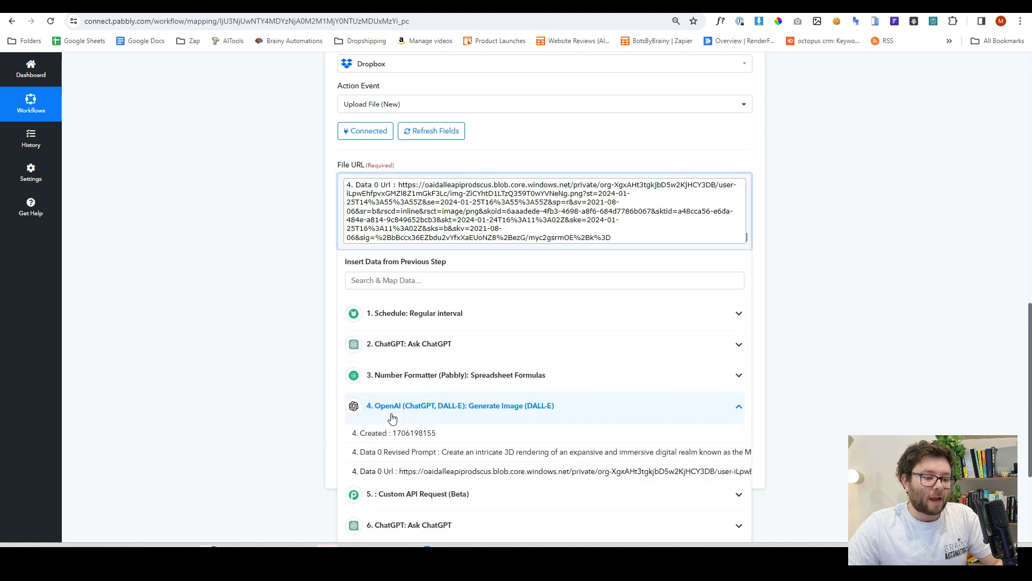
left_click(450, 310)
scroll(518, 396, "down", 2)
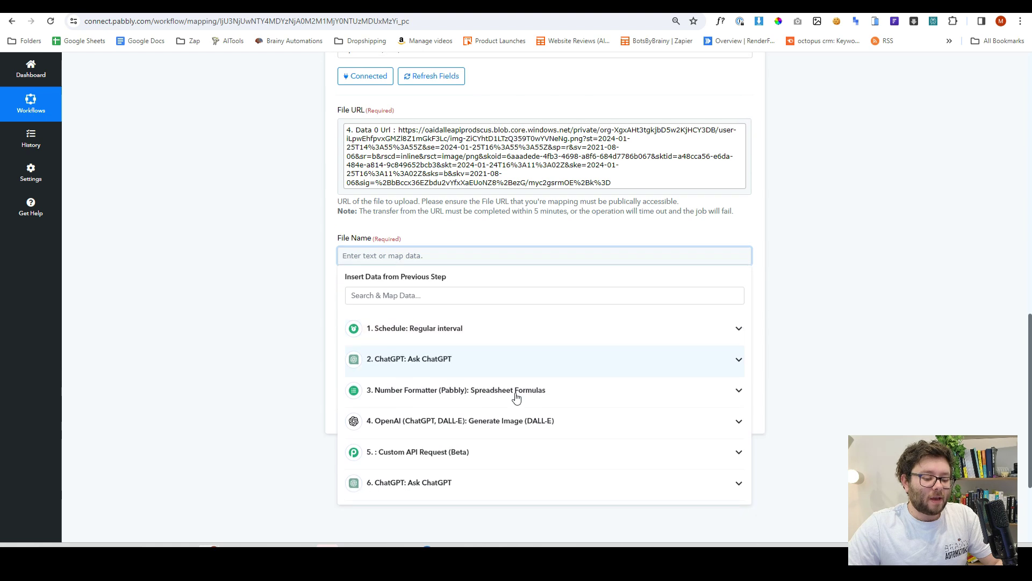
left_click(493, 431)
scroll(489, 452, "down", 3)
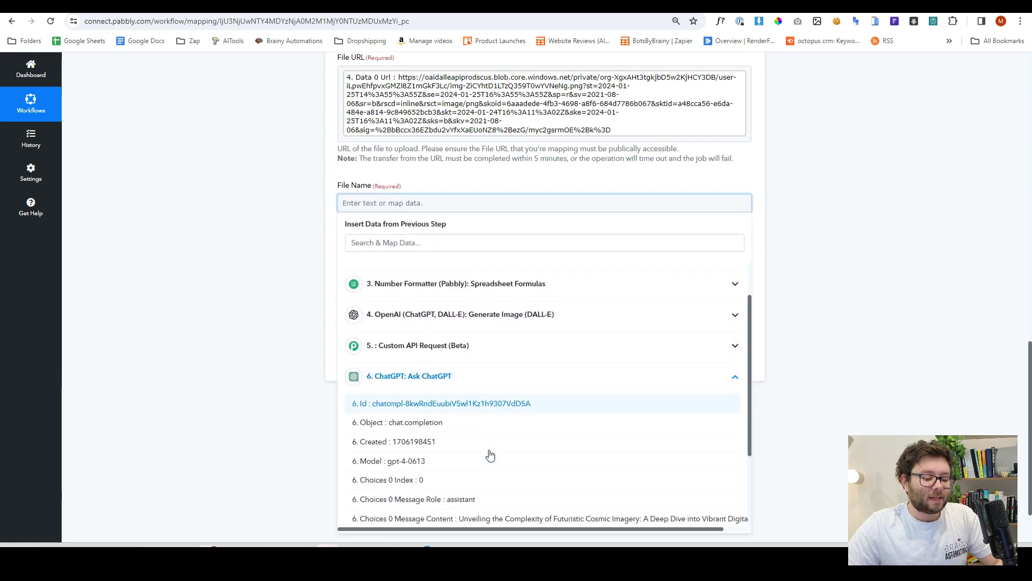
left_click(440, 409)
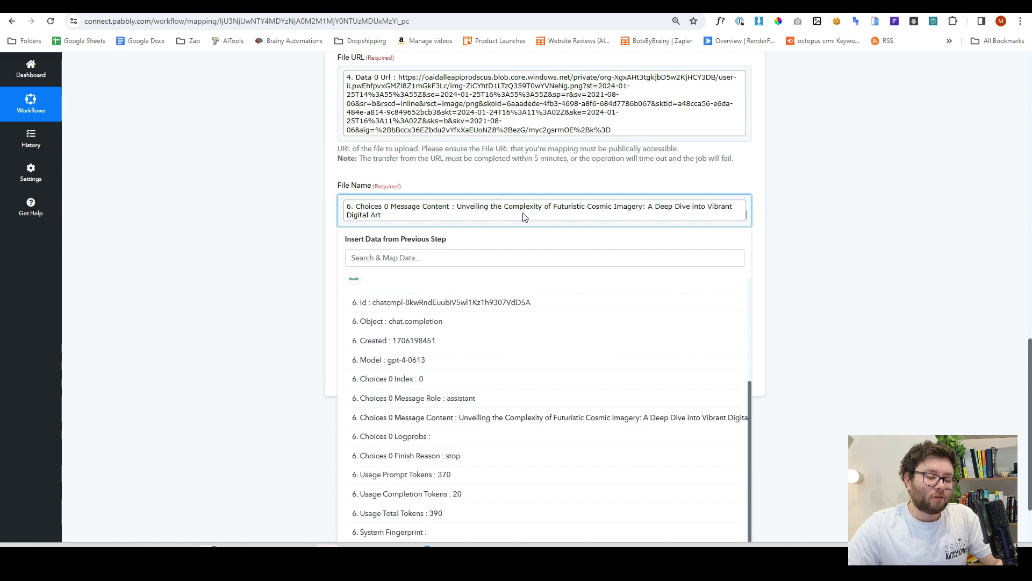
left_click(358, 280)
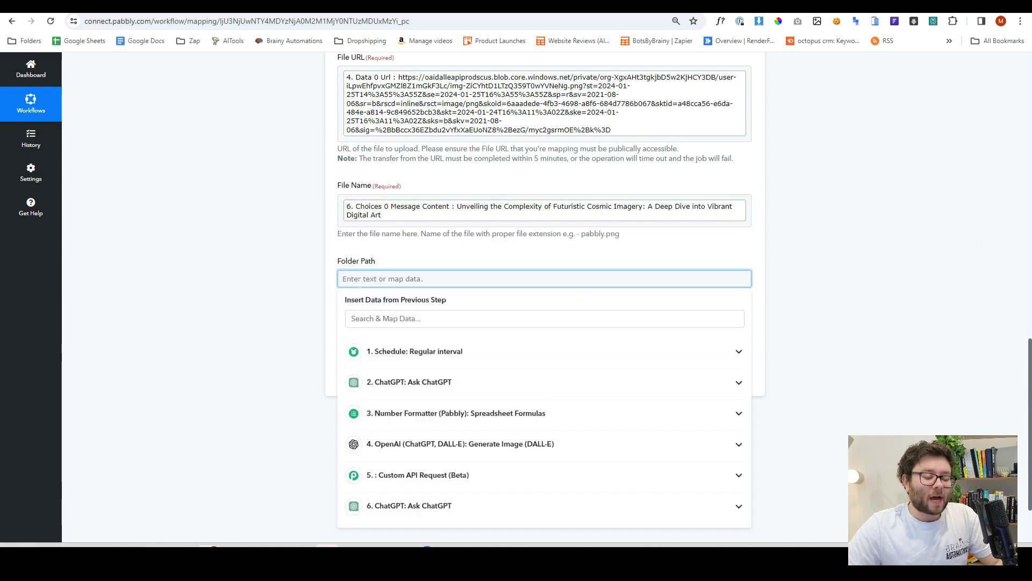
left_click(301, 285)
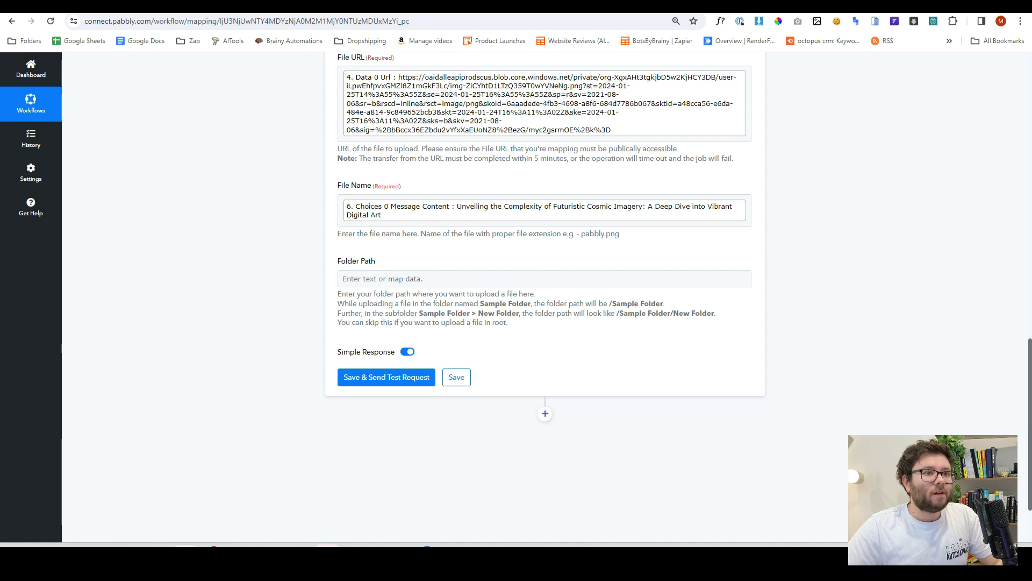
key("alt+Tab")
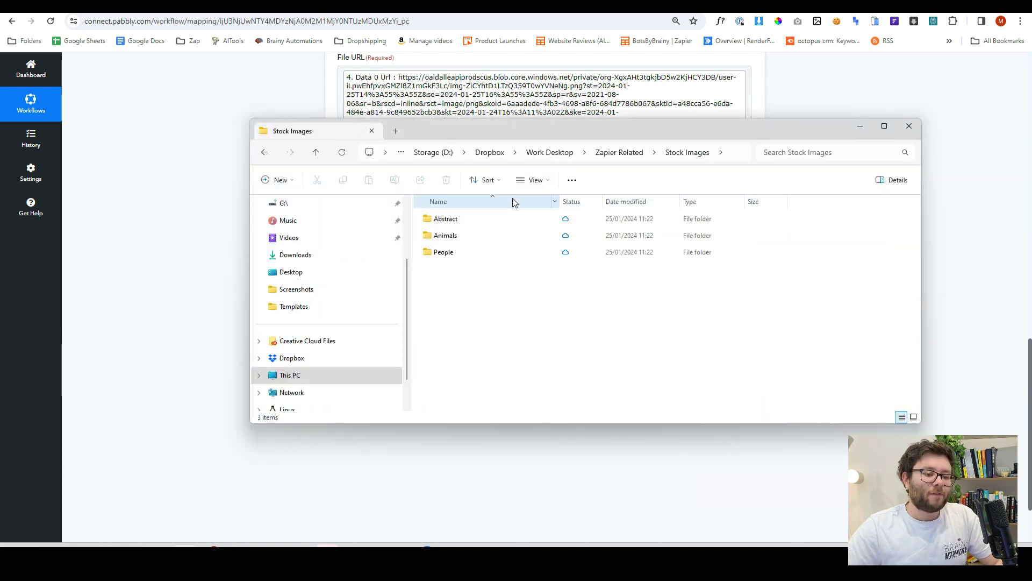
Set the Folder Path to /Work Desktop/Zapier Related/Stock Images.
left_click_drag(597, 128, 581, 141)
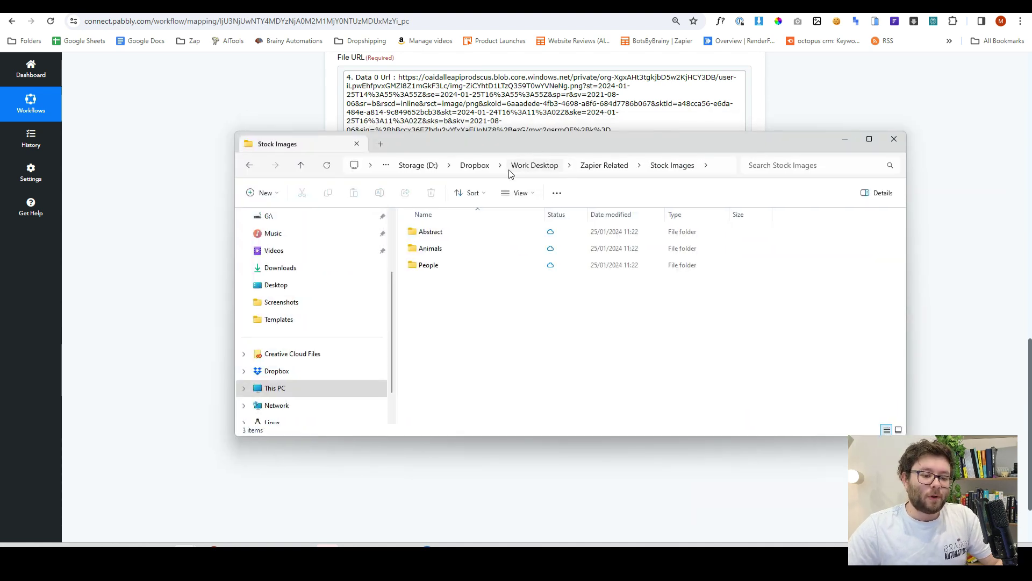
key("alt+Tab")
left_click(377, 278)
type("/Wo")
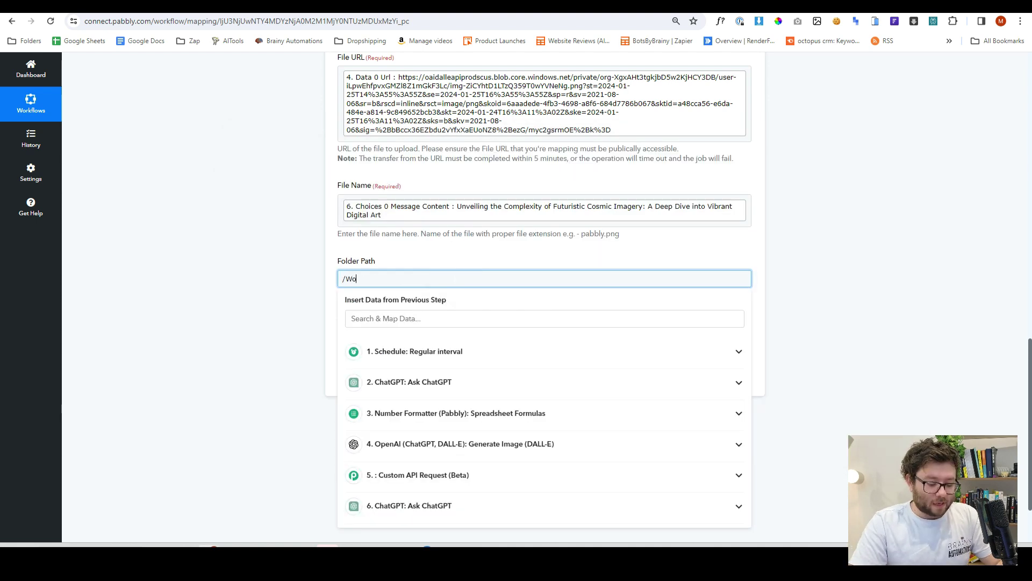
type("rk Desktop/")
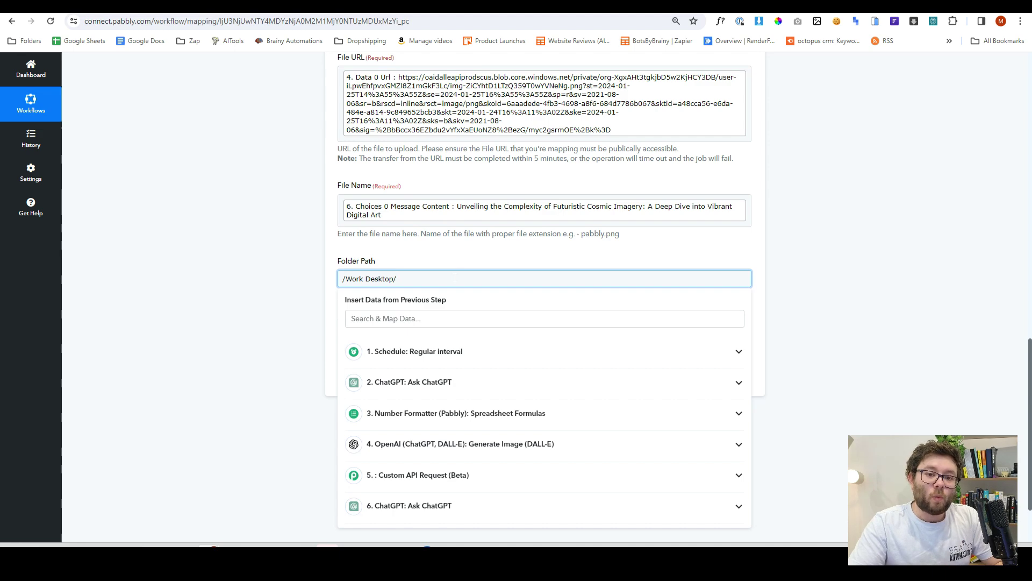
type("Zapier Related/Stock Images")
left_click(843, 309)
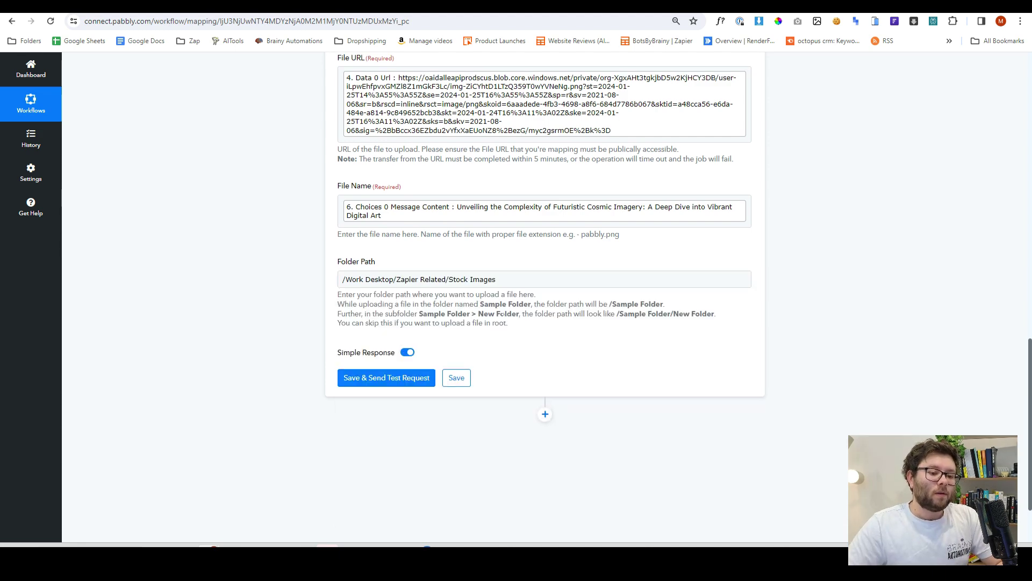
Check the file name mapping and send a test upload to Dropbox.
scroll(452, 301, "up", 2)
left_click(437, 331)
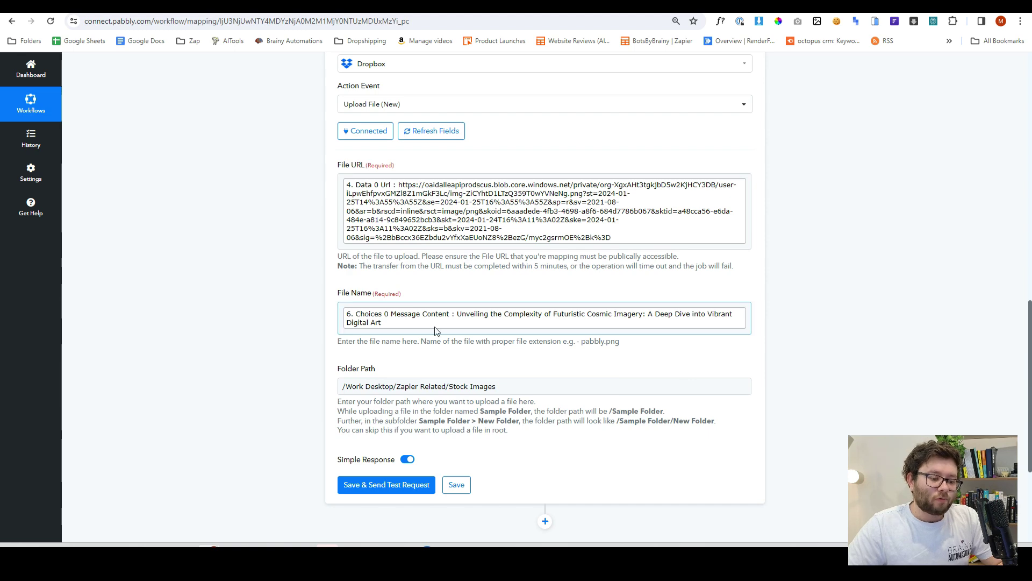
left_click(393, 336)
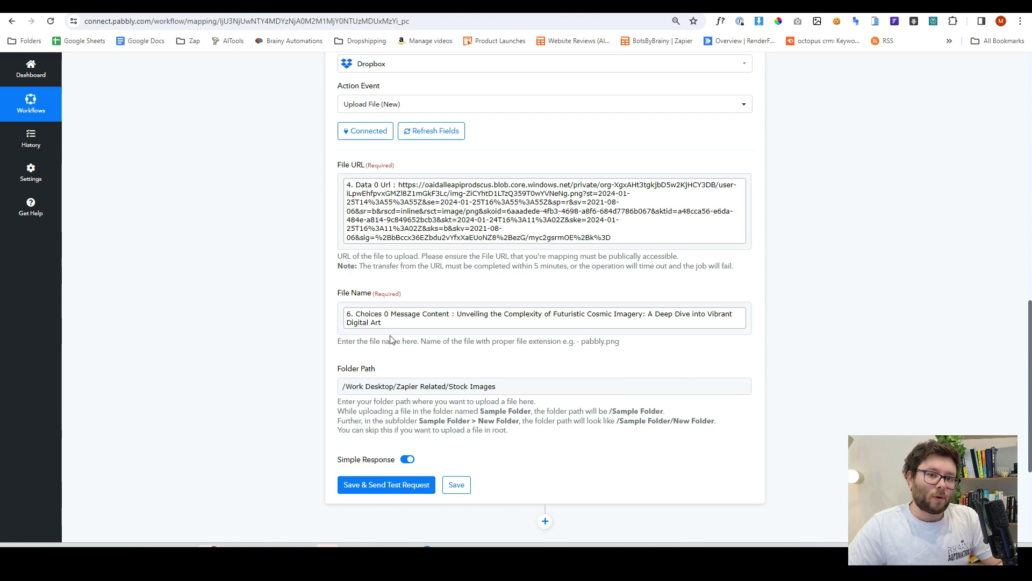
left_click(371, 486)
scroll(618, 394, "down", 1)
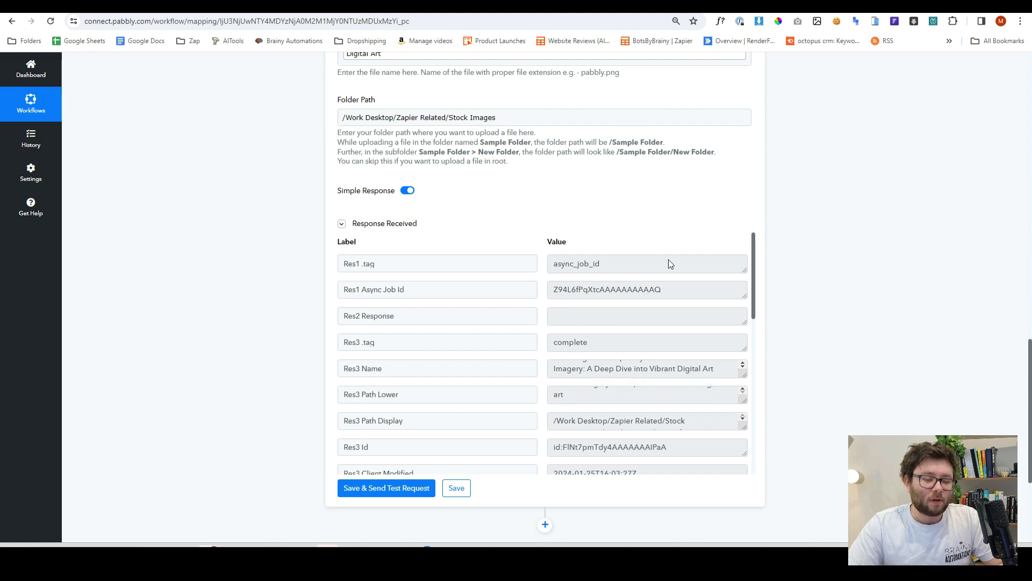
Check Dropbox's Stock Images folder for the uploaded file, then return to the Pabbly Dropbox step.
key("ctrl+Tab")
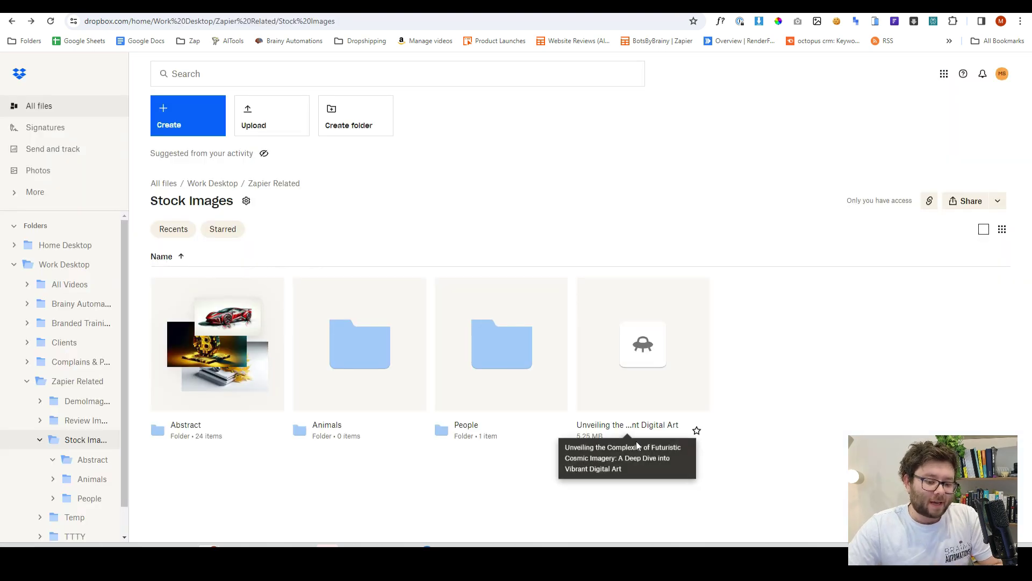
mouse_move(691, 373)
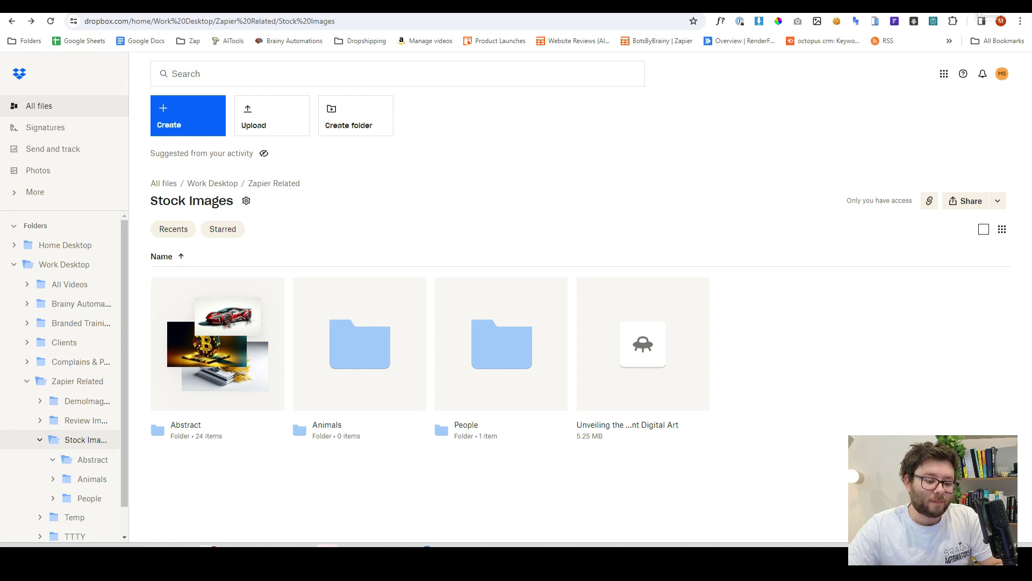
key("ctrl+Tab")
scroll(804, 367, "up", 3)
Append .jpg to the mapped Dropbox file name, retest the upload, and check Dropbox.
scroll(803, 367, "up", 1)
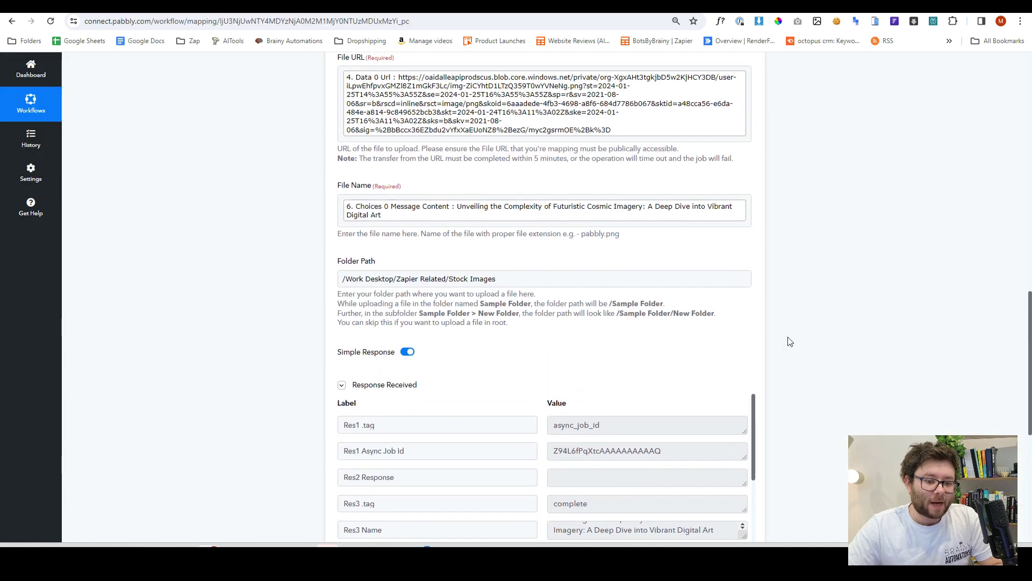
left_click(344, 225)
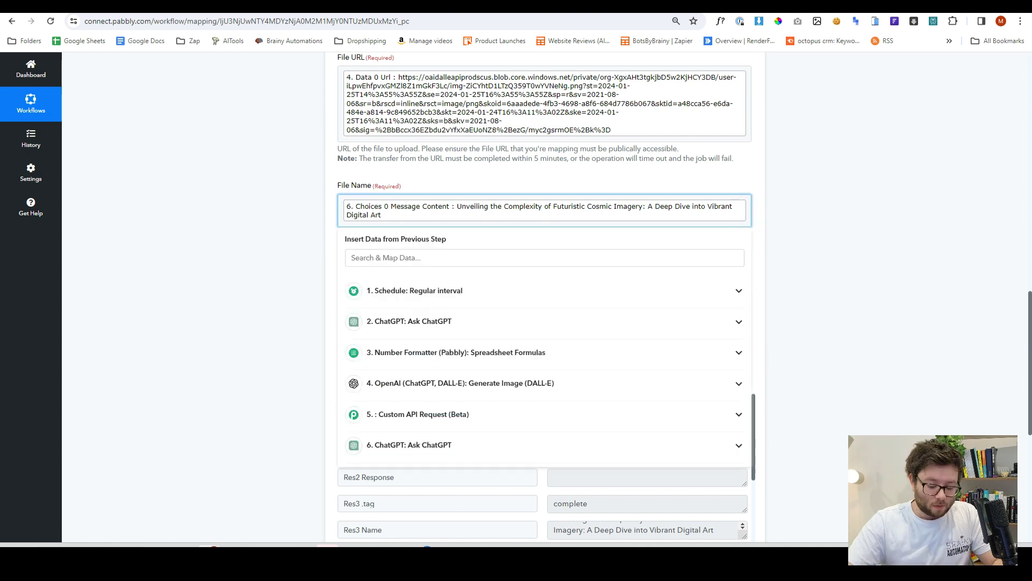
type(".")
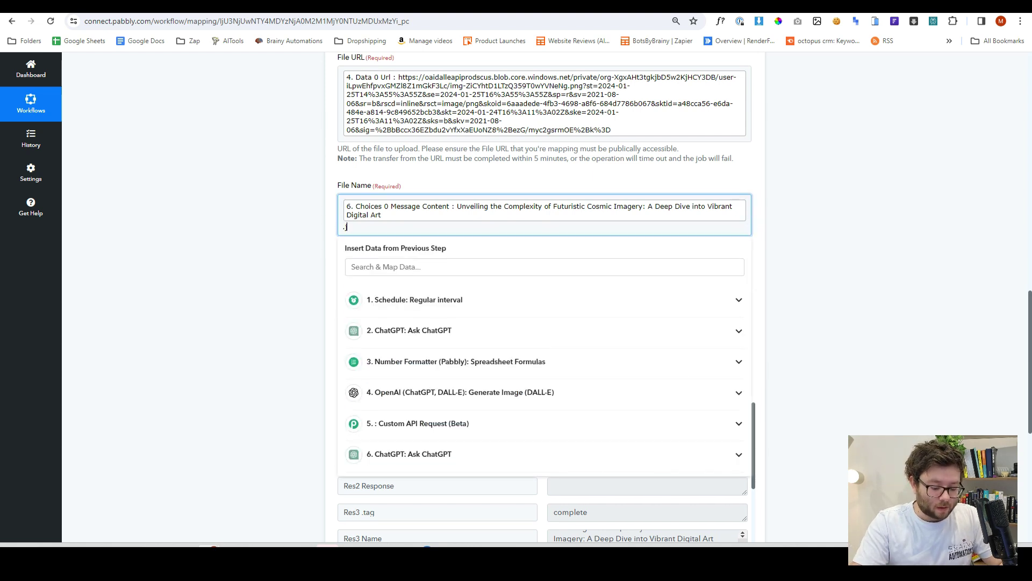
type("jpg")
left_click(875, 231)
scroll(866, 252, "down", 6)
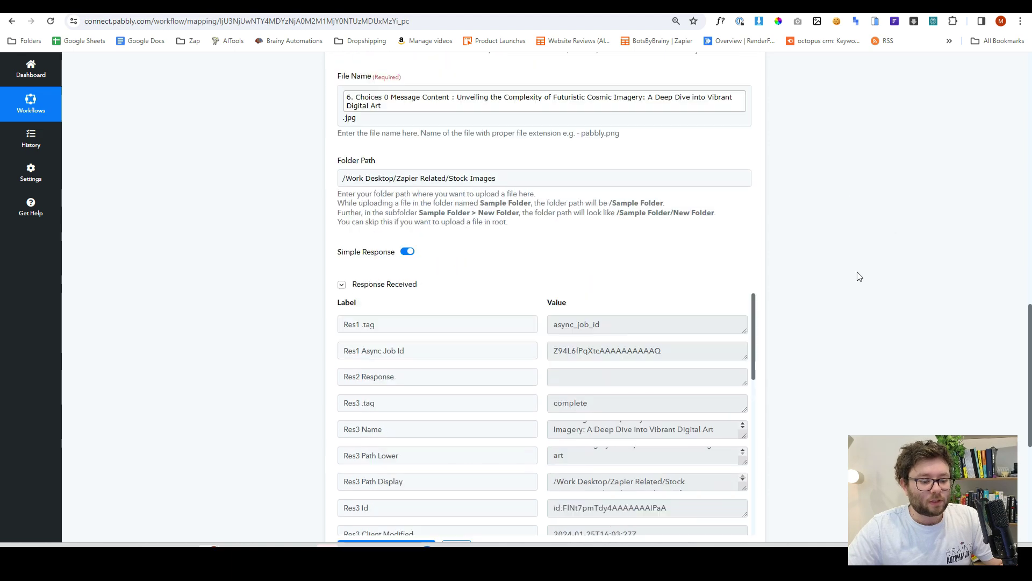
left_click(405, 337)
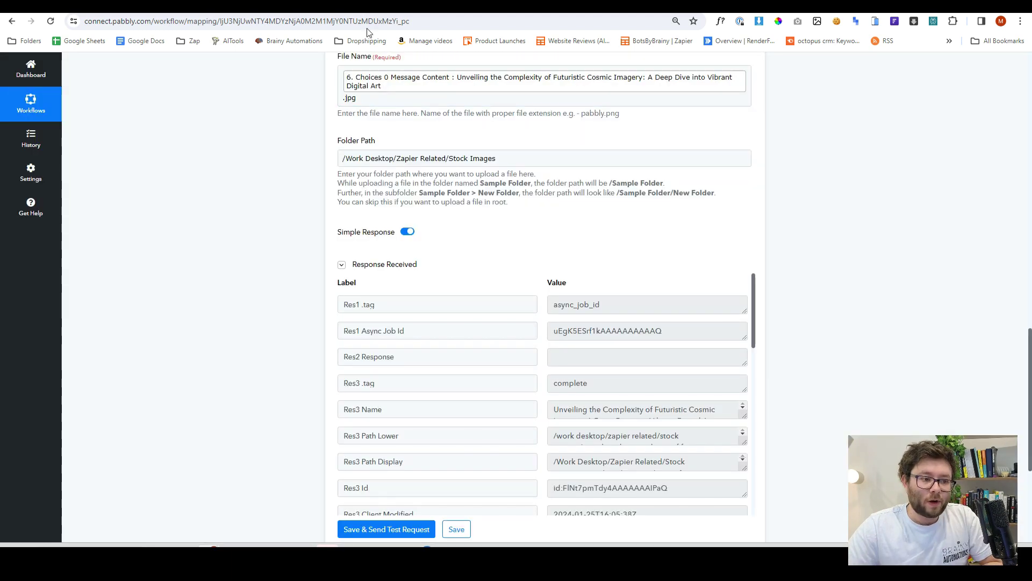
left_click(357, 10)
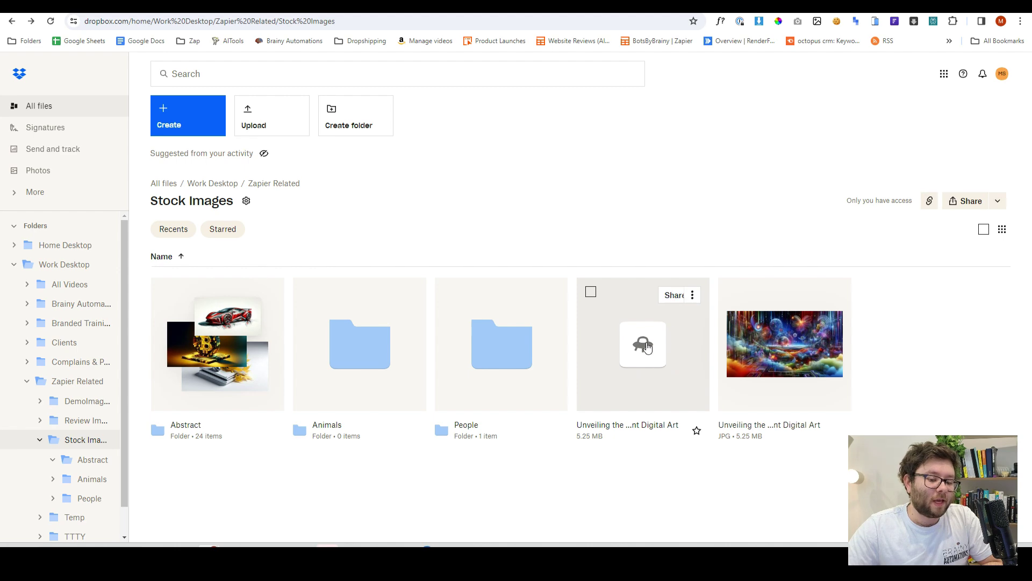
Preview the uploaded cosmic-art JPG in Dropbox, select its full title, then return to Pabbly.
left_click(761, 344)
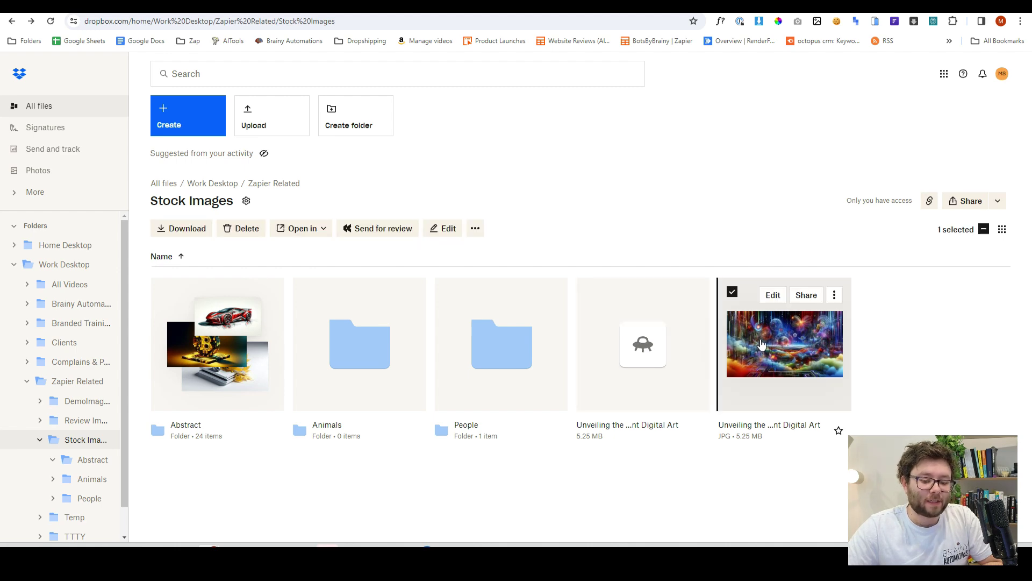
double_click(761, 344)
left_click_drag(102, 69, 499, 70)
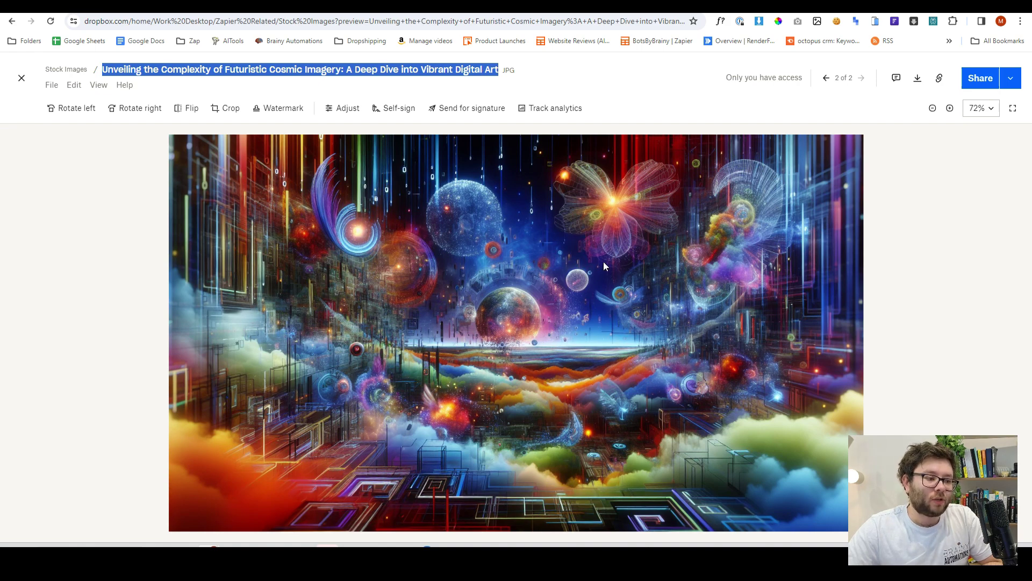
key("ctrl+Tab")
Turn the Image Gen v2 workflow ON and move to the opulenttools.com blog tab.
scroll(905, 304, "up", 15)
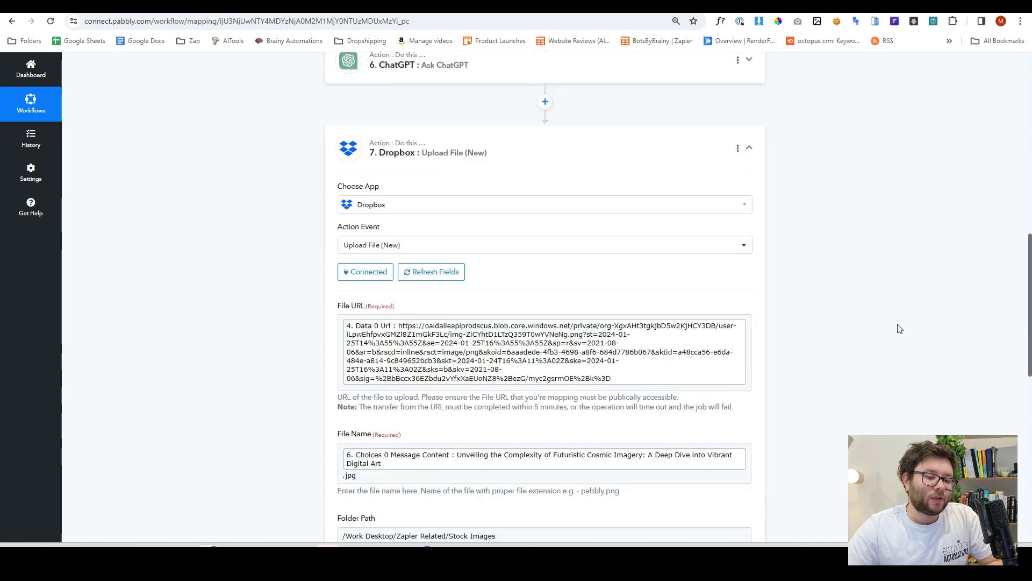
scroll(896, 329, "up", 3)
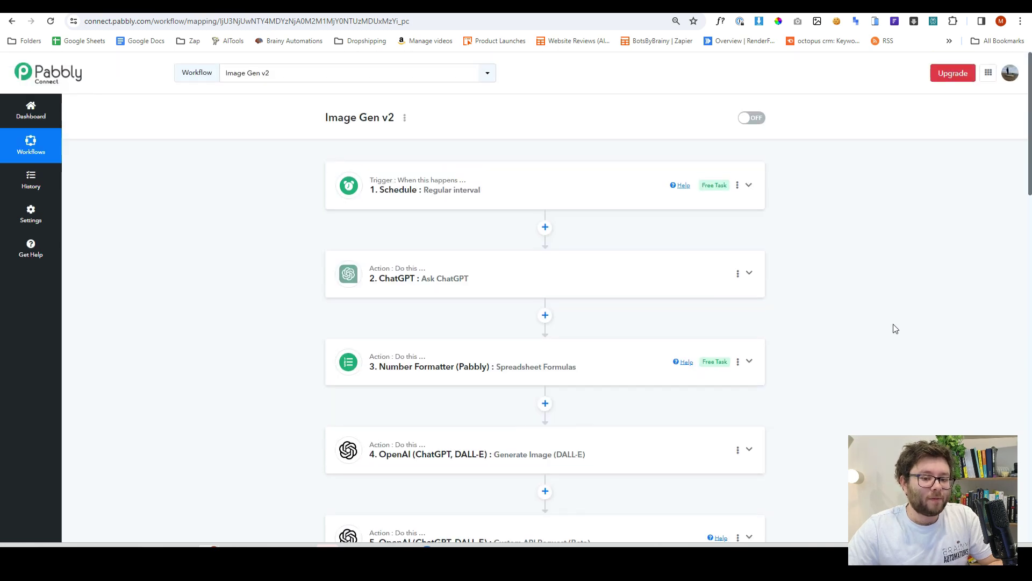
left_click(755, 121)
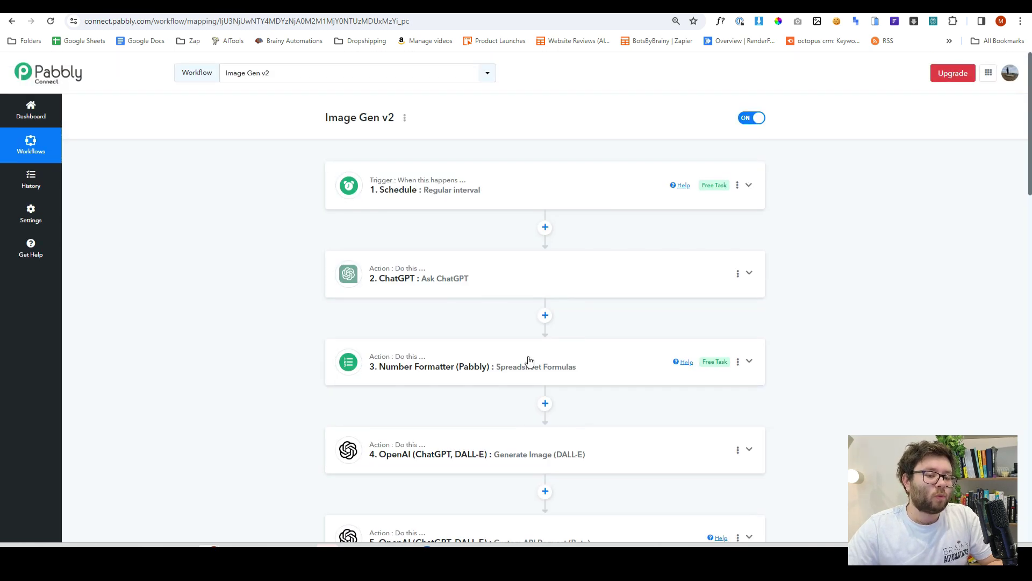
key("ctrl+Tab")
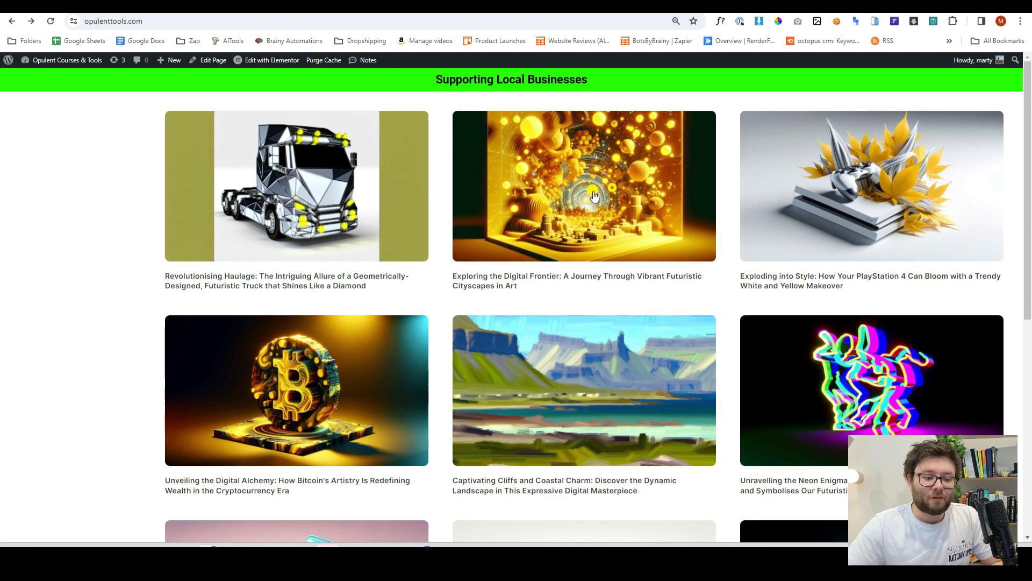
left_click(538, 210)
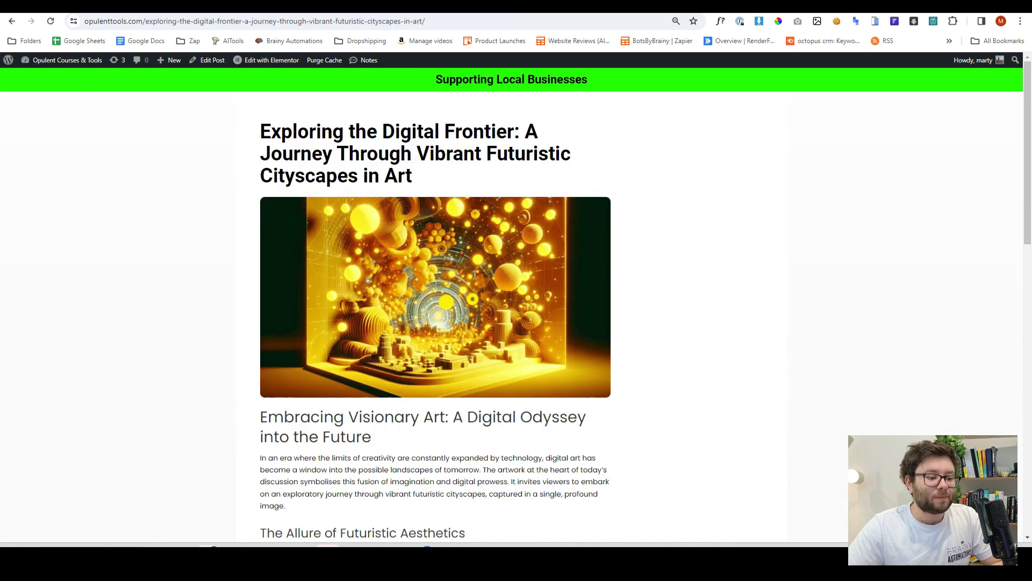
left_click_drag(349, 153, 533, 196)
scroll(392, 157, "down", 8)
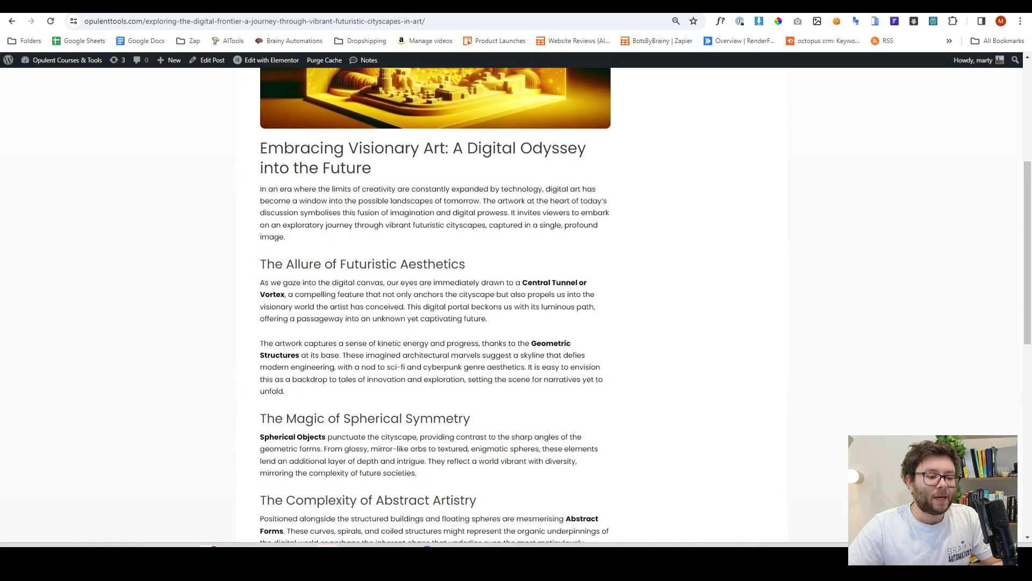
scroll(307, 220, "down", 6)
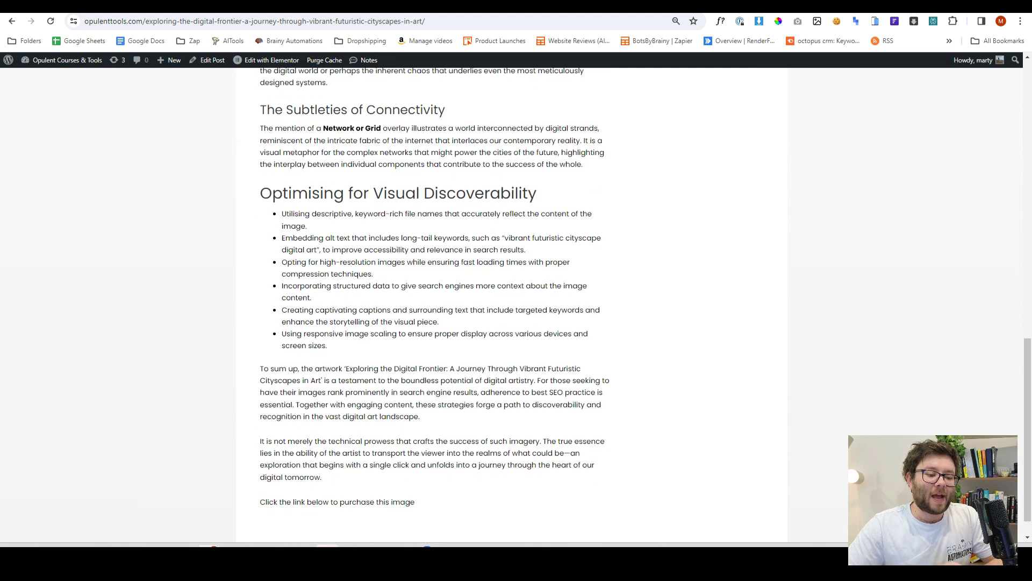
scroll(430, 258, "up", 3)
right_click(431, 264)
left_click(462, 441)
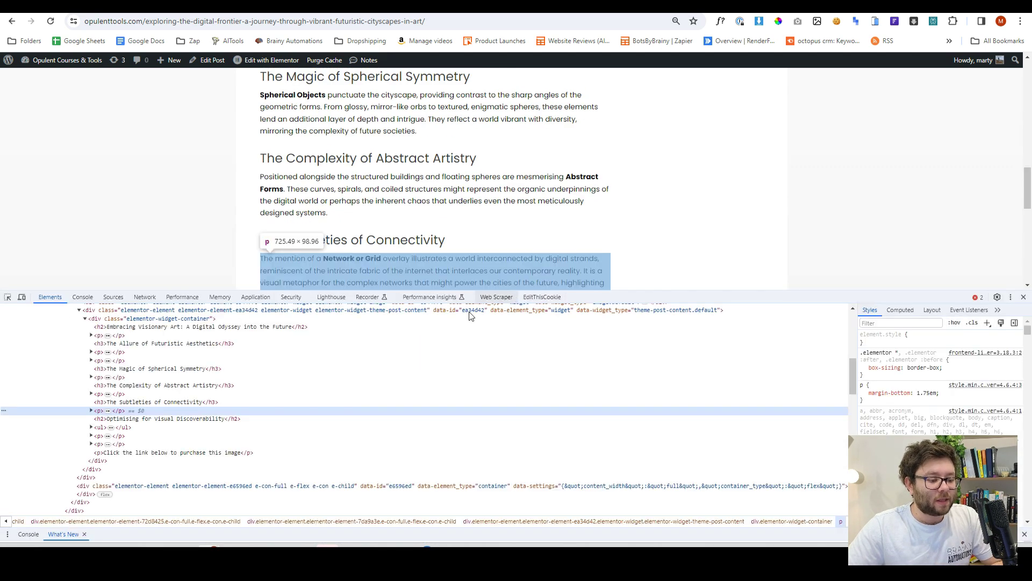
left_click(184, 368)
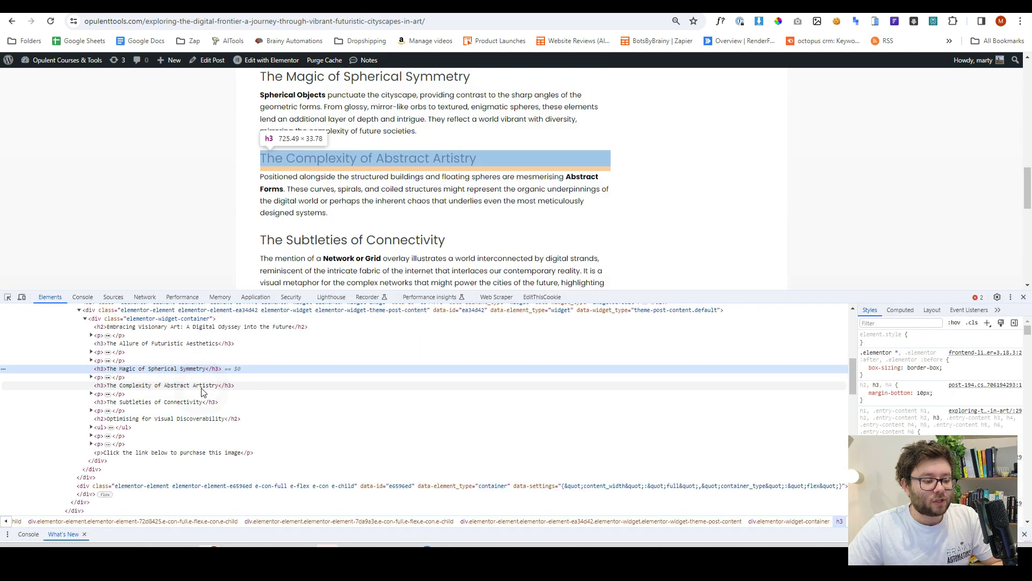
scroll(203, 392, "down", 2)
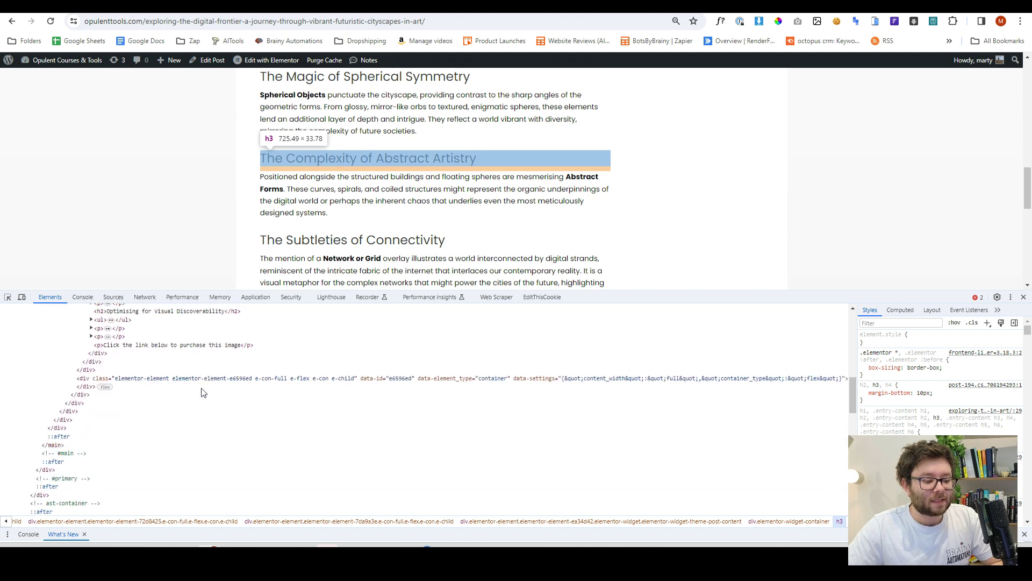
left_click(1023, 297)
scroll(505, 307, "up", 6)
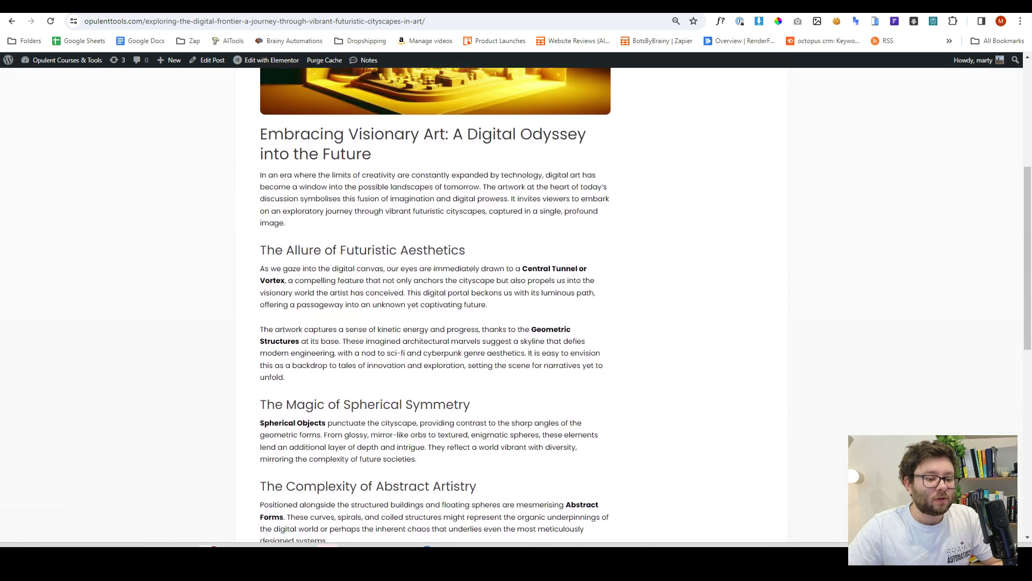
scroll(532, 316, "up", 1)
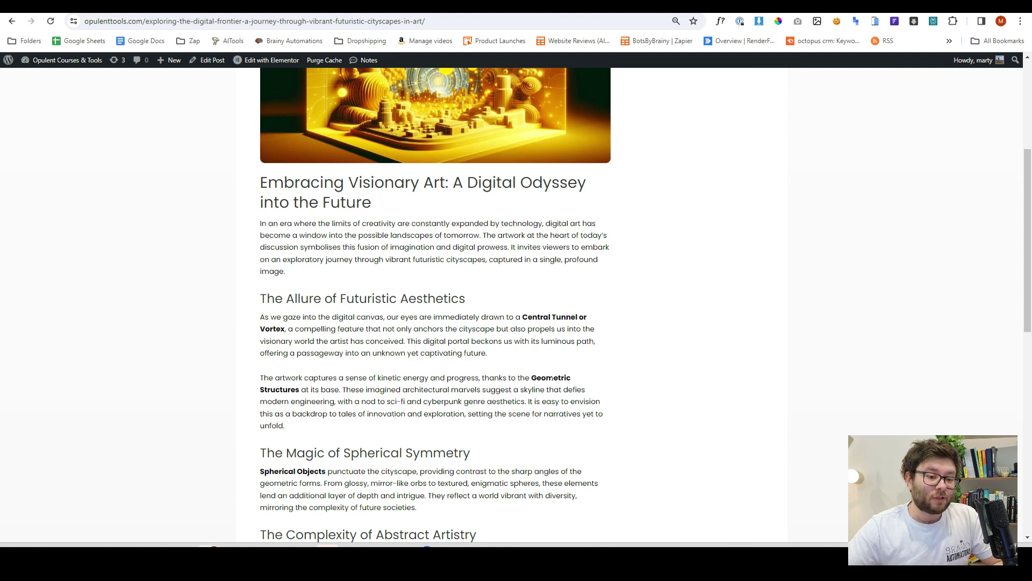
scroll(552, 378, "up", 3)
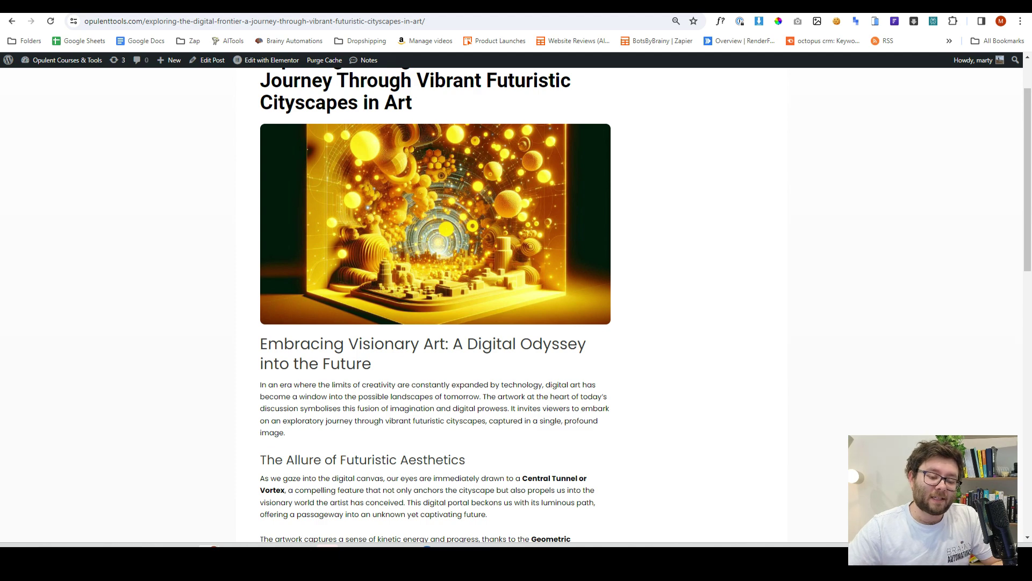
scroll(435, 301, "up", 3)
key("alt+Left")
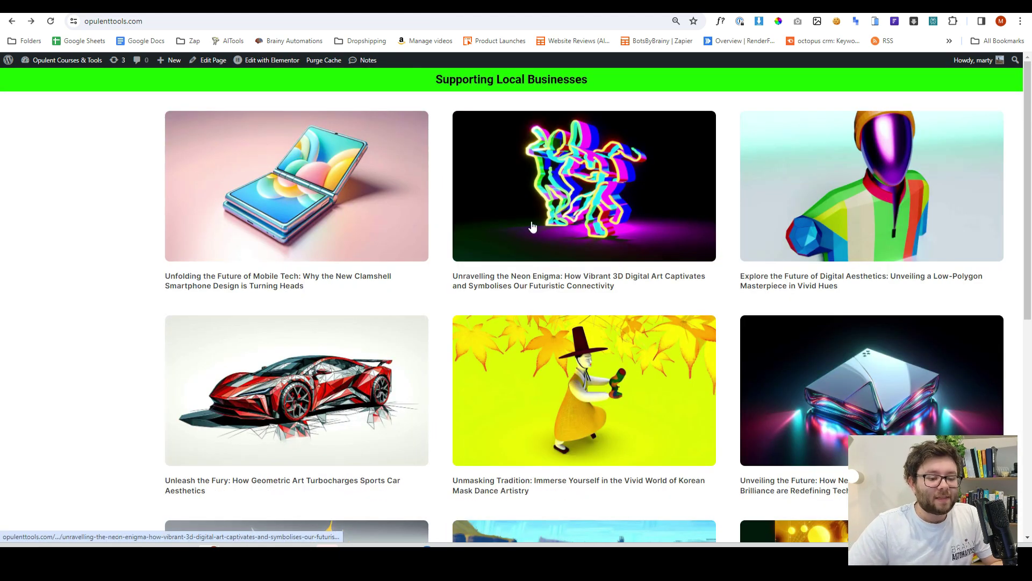
View the clamshell smartphone post's image full-size in a new tab and compare it with Dropbox's copy.
left_click(293, 193)
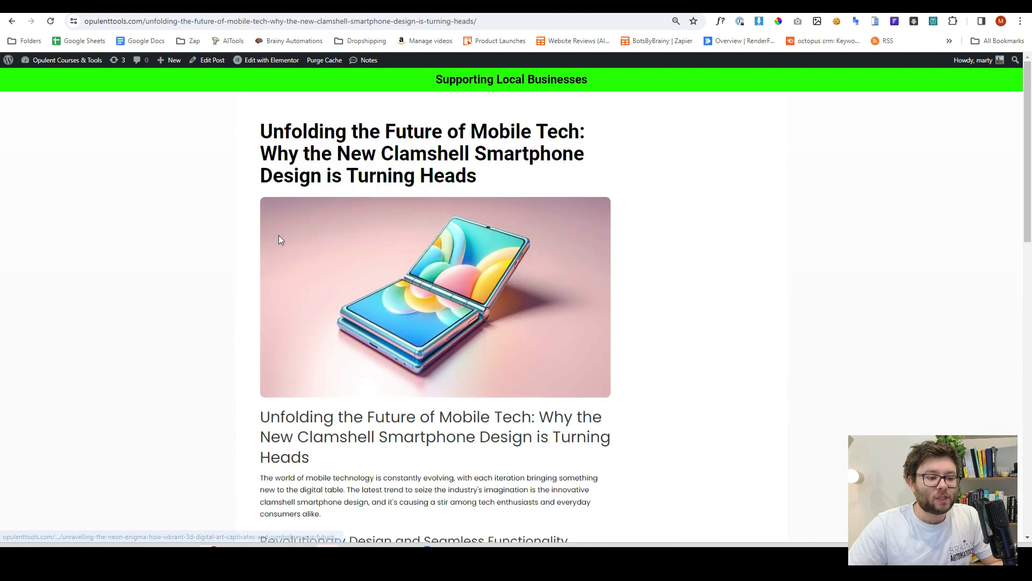
scroll(322, 236, "down", 1)
right_click(367, 232)
left_click(412, 247)
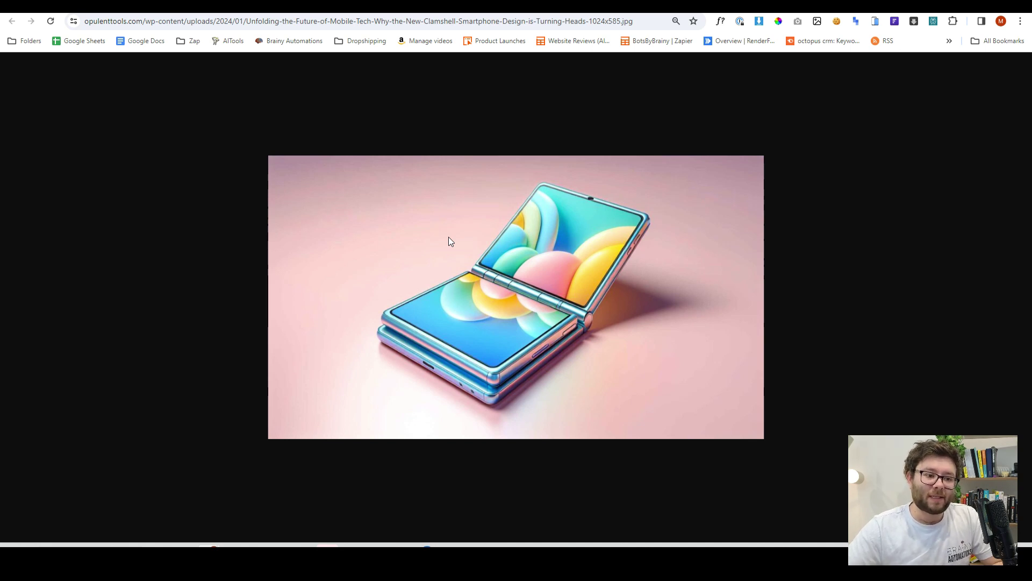
key("ctrl+w")
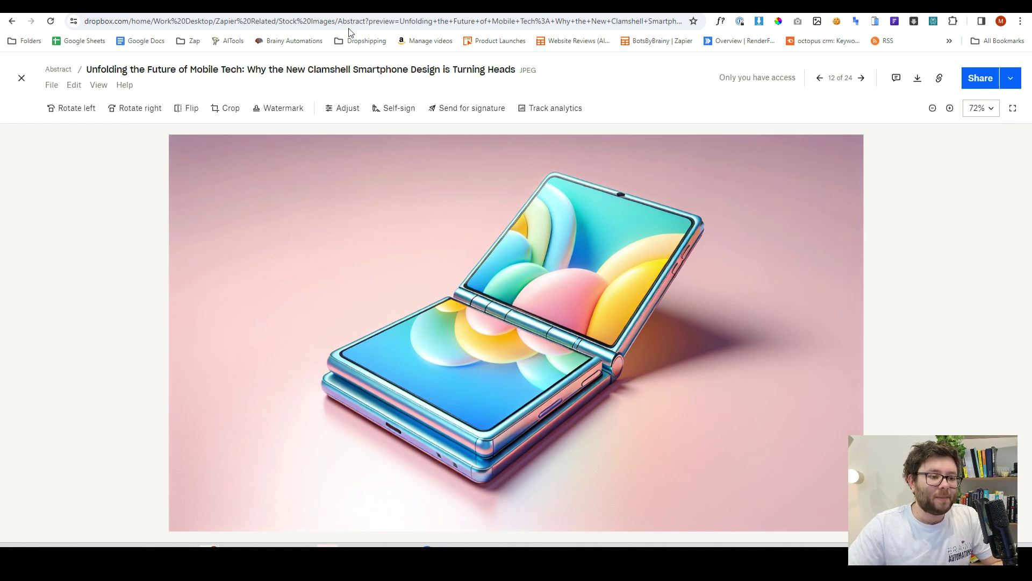
key("ctrl+shift+t")
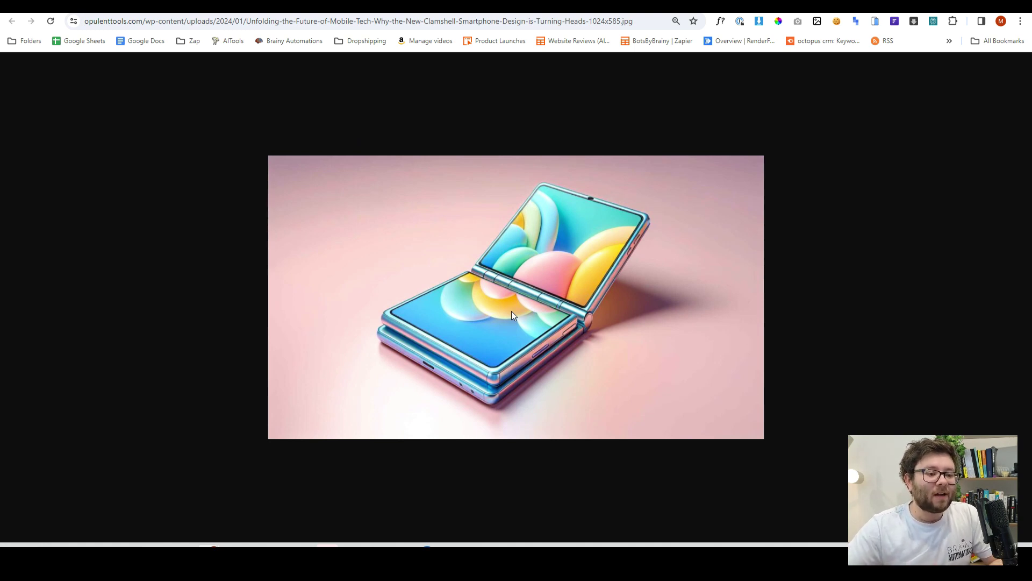
Bring up brainyautomations.com and scroll down to its Meet your mentor section.
key("ctrl+shift+t")
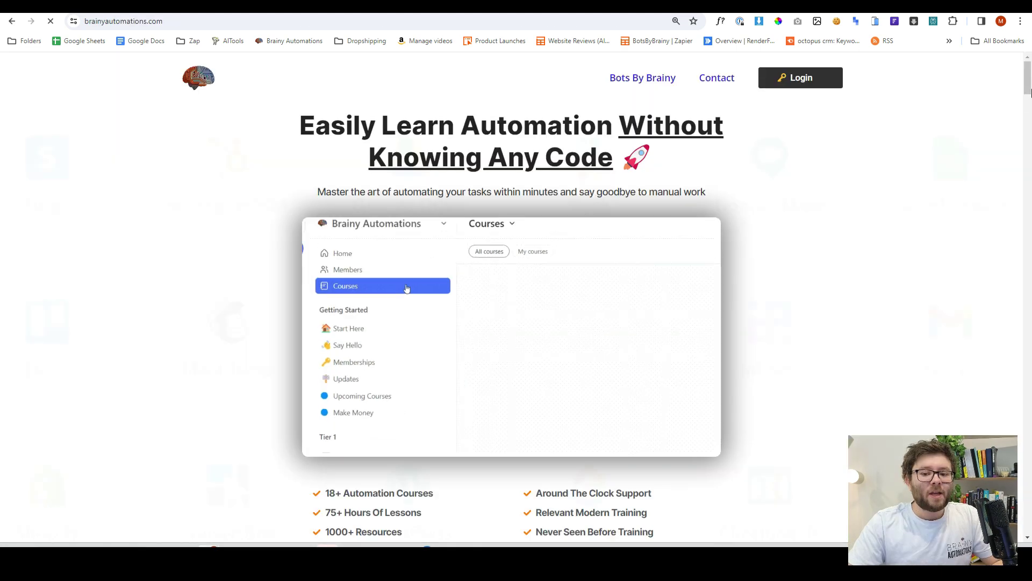
left_click_drag(1028, 92, 1021, 282)
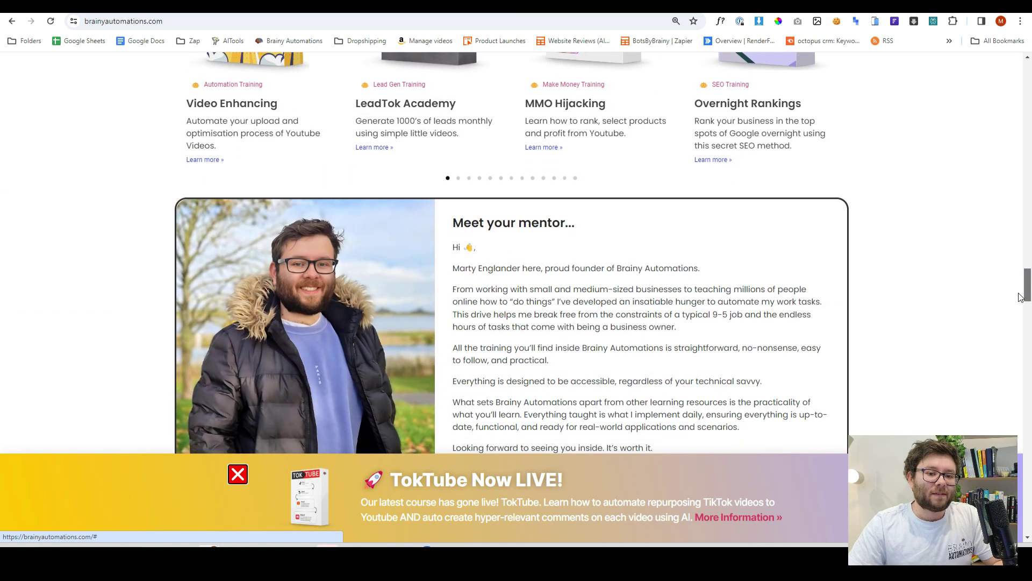